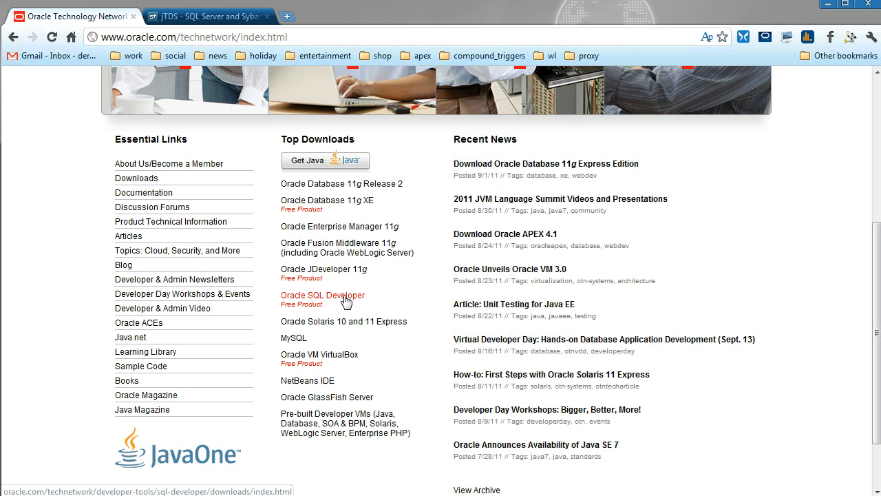
- Open the Oracle SQL Developer download page, and launch sqldeveloper.exe from the local sqldeveloper bin folder
{"action": "left_click", "coordinate": [345, 302]}
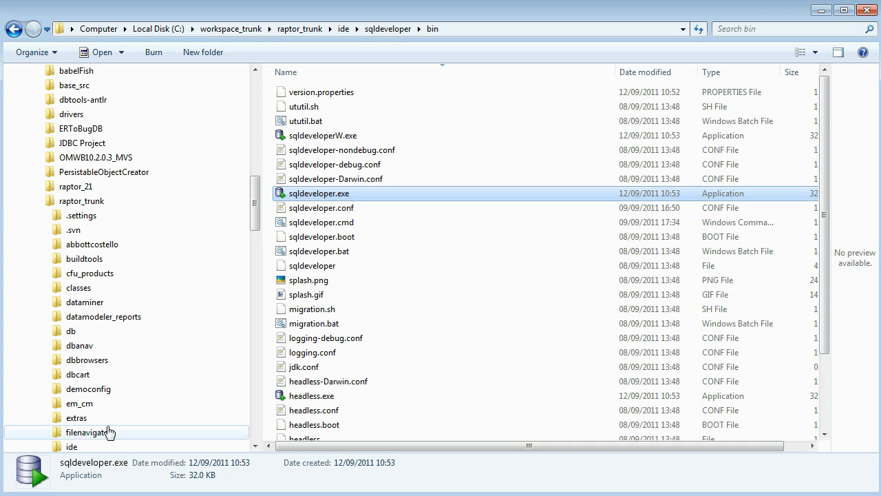
{"action": "double_click", "coordinate": [313, 196]}
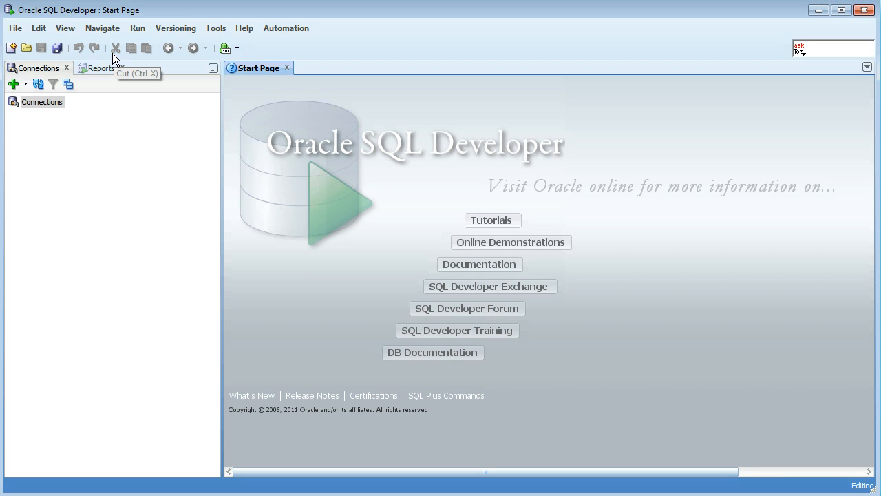
- Create an Oracle connection named system with username system and the saved account password, test it and connect
{"action": "right_click", "coordinate": [44, 105]}
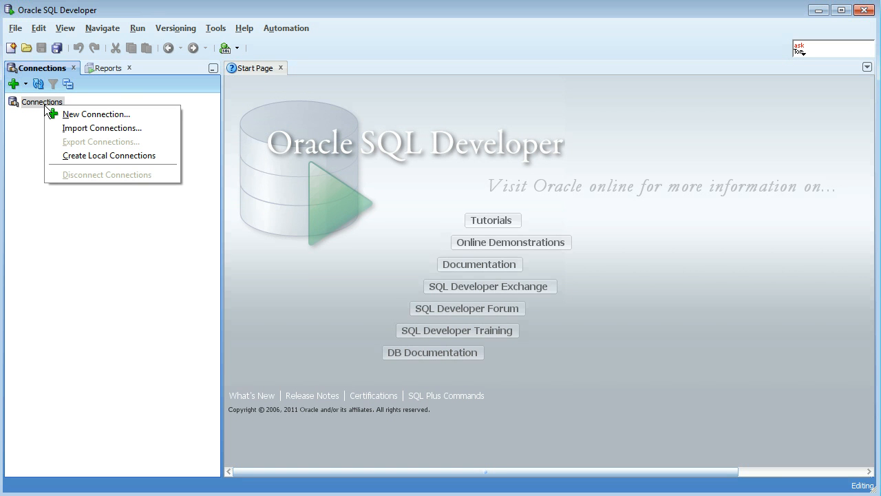
{"action": "left_click", "coordinate": [94, 115]}
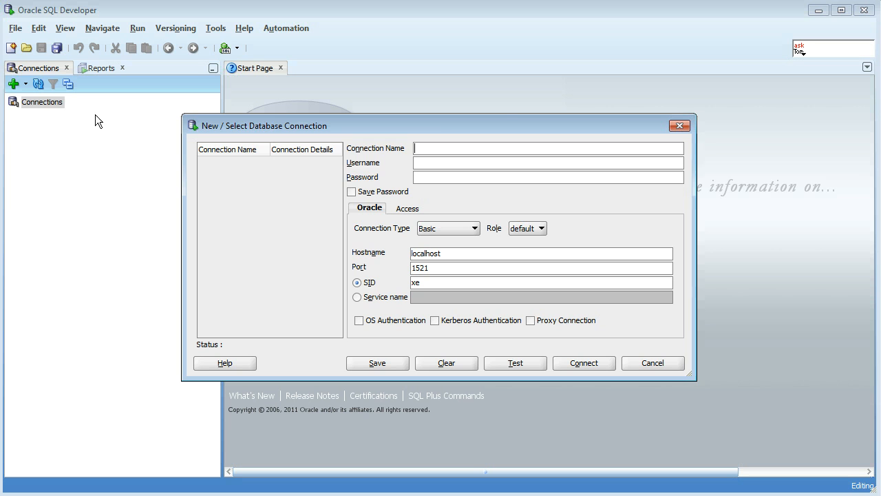
{"action": "left_click_drag", "start_coordinate": [431, 129], "coordinate": [408, 129]}
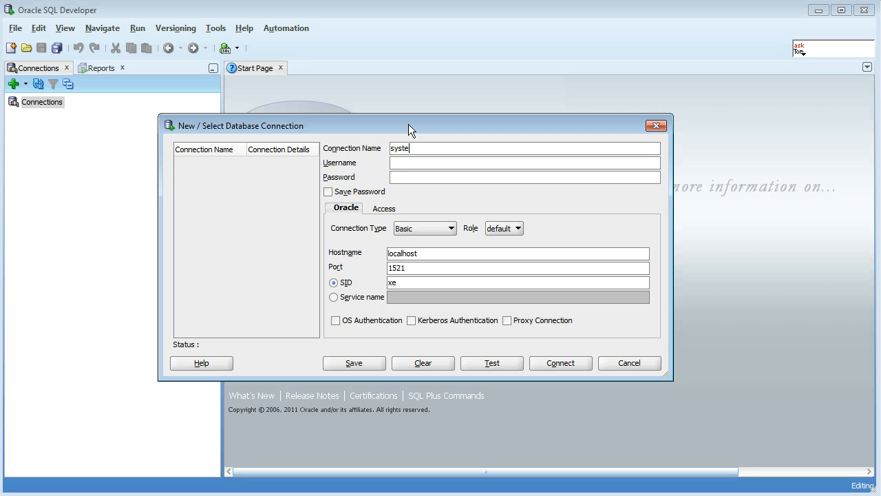
{"action": "key", "text": "Tab"}
{"action": "left_click", "coordinate": [358, 196]}
{"action": "left_click", "coordinate": [496, 366]}
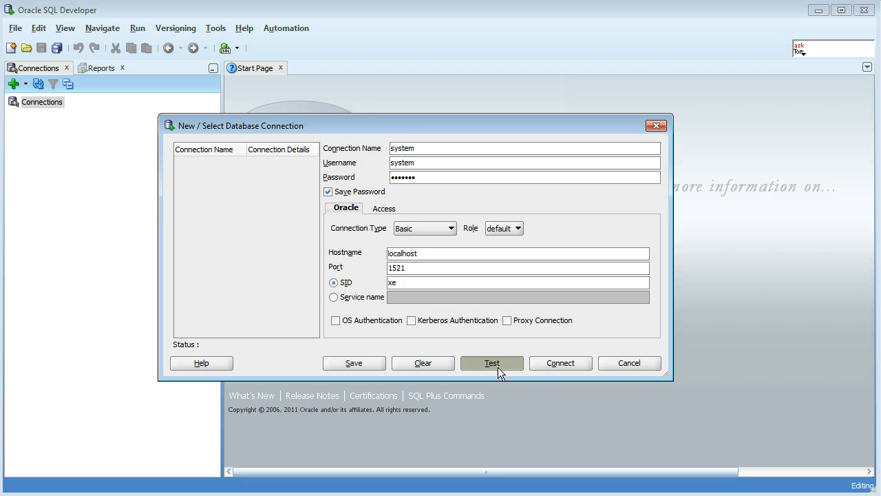
{"action": "left_click", "coordinate": [577, 364]}
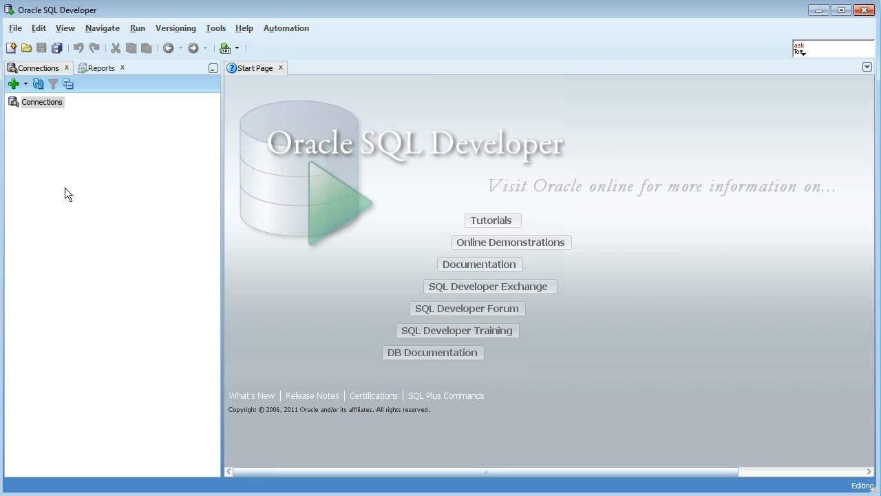
- Write the statement "grant connect,resource,create view to demomigrationrepo identified by" in the system worksheet
{"action": "type", "text": "grant"}
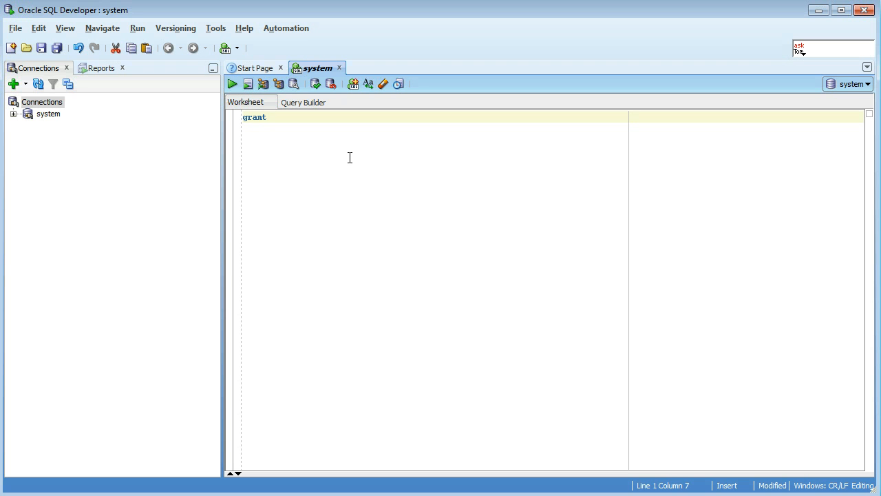
{"action": "type", "text": "connect,resource,create "}
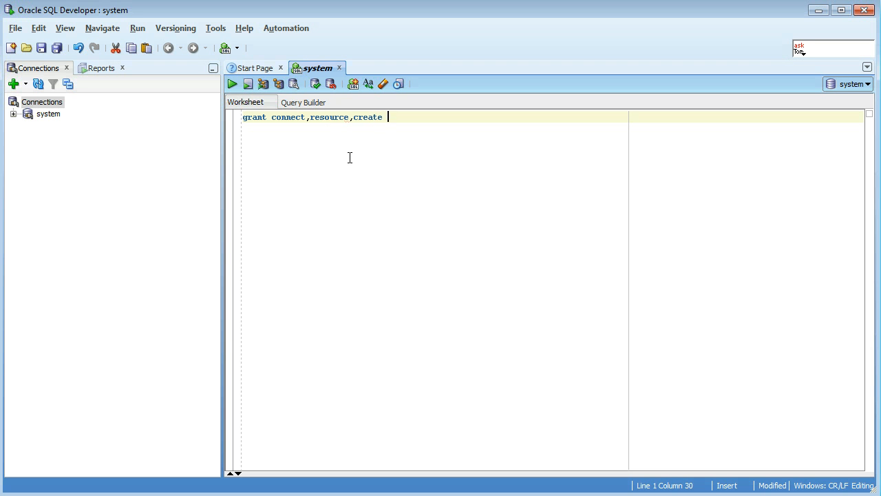
{"action": "type", "text": "uiew to de"}
{"action": "key", "text": "BackSpace"}
{"action": "key", "text": "BackSpace"}
{"action": "type", "text": "demomigrationrepo identified by"}
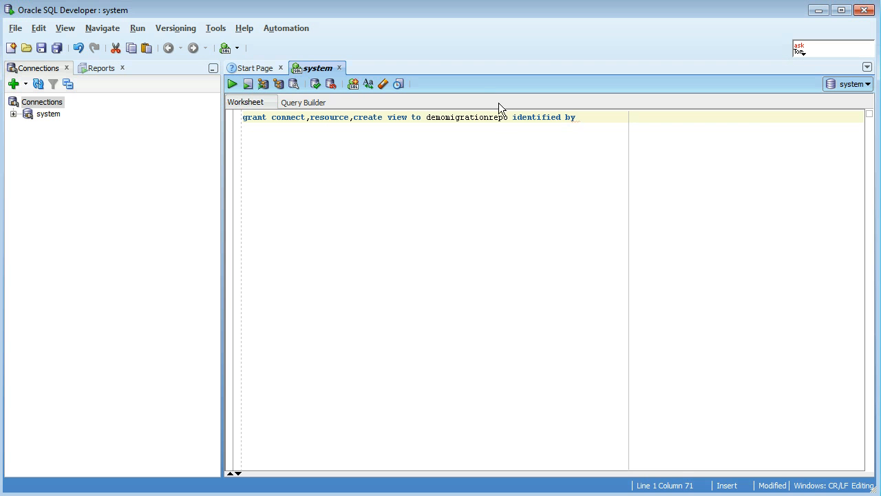
- Complete the grant statement with the new user's password and run it as a script
{"action": "left_click_drag", "start_coordinate": [508, 117], "coordinate": [426, 120]}
{"action": "key", "text": "ctrl+c"}
{"action": "left_click", "coordinate": [639, 128]}
{"action": "key", "text": "ctrl+v"}
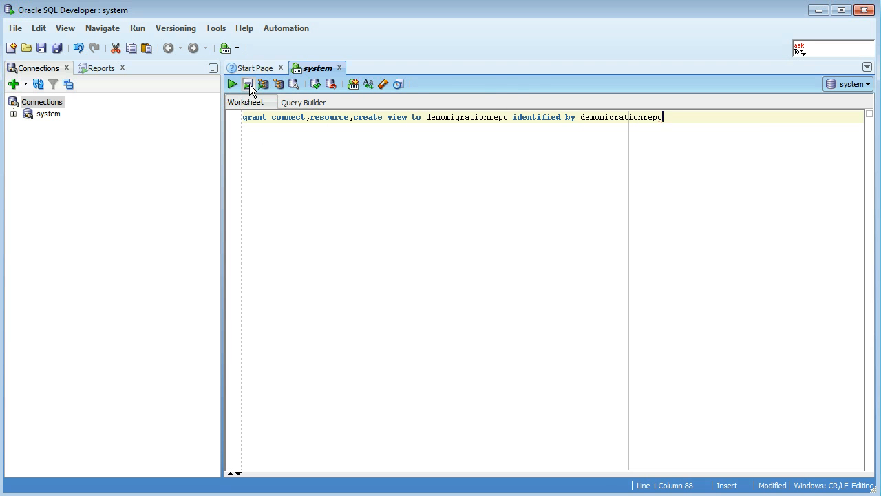
{"action": "left_click", "coordinate": [249, 83]}
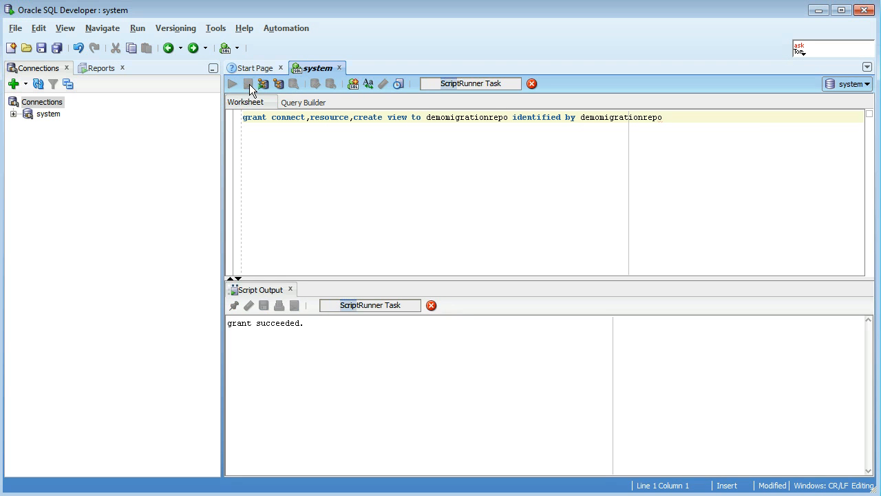
- Create a connection named demomigrationrepo with username demomigrationrepo and its saved password, test it and connect
{"action": "left_click", "coordinate": [25, 83]}
{"action": "left_click", "coordinate": [65, 108]}
{"action": "key", "text": "ctrl+v"}
{"action": "left_click", "coordinate": [449, 163]}
{"action": "key", "text": "ctrl+v"}
{"action": "left_click", "coordinate": [444, 178]}
{"action": "key", "text": "ctrl+v"}
{"action": "left_click", "coordinate": [355, 191]}
{"action": "left_click", "coordinate": [532, 364]}
{"action": "left_click", "coordinate": [587, 365]}
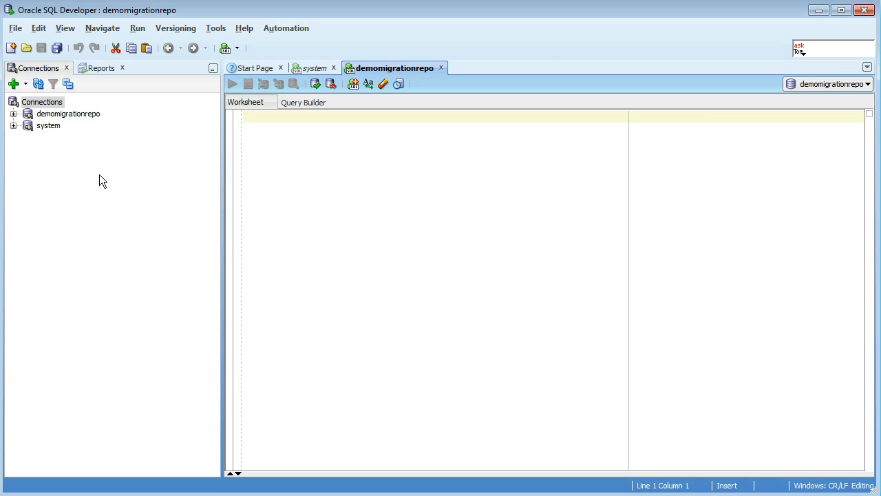
- Check the tables of the demomigrationrepo connection and associate a migration repository with that connection
{"action": "left_click", "coordinate": [14, 113]}
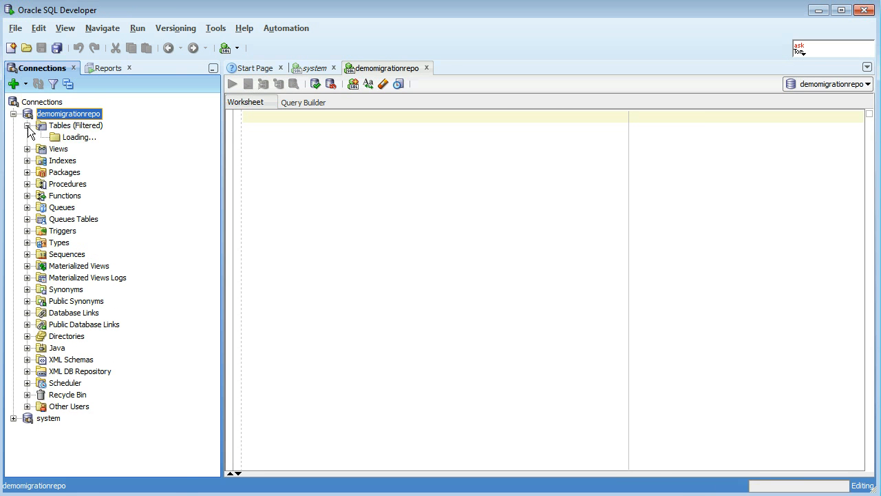
{"action": "left_click", "coordinate": [27, 125]}
{"action": "right_click", "coordinate": [62, 115]}
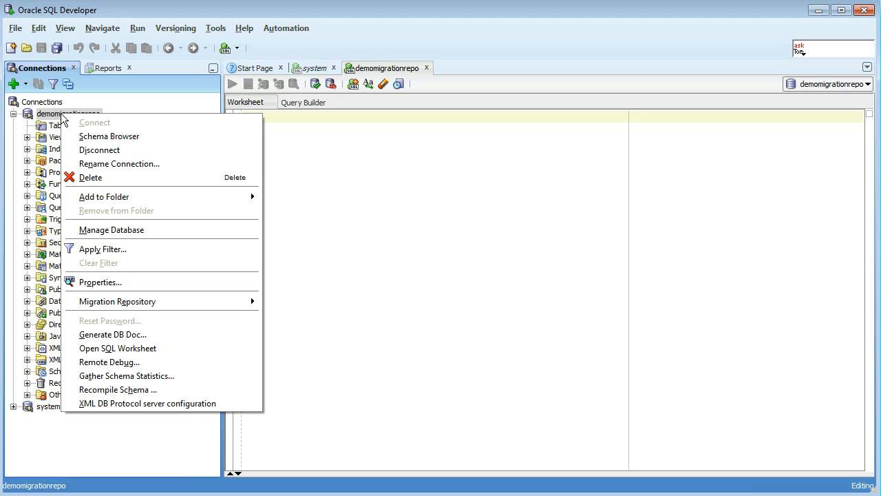
{"action": "mouse_move", "coordinate": [168, 305]}
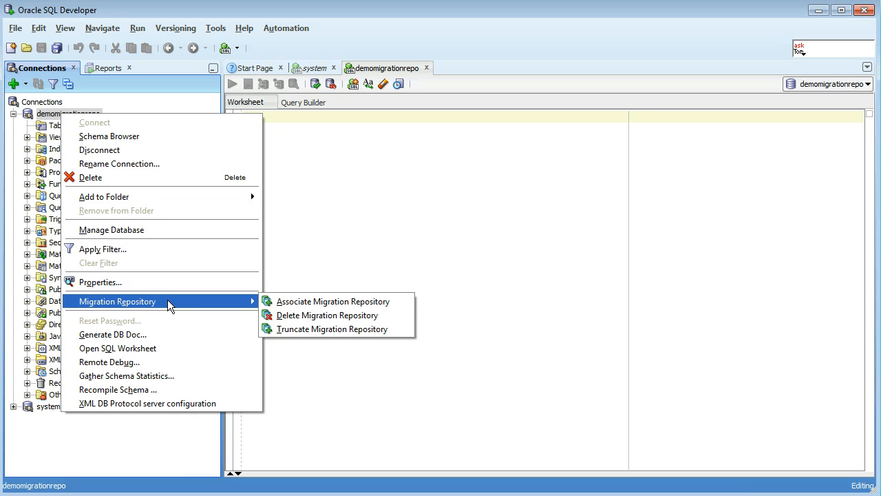
{"action": "left_click", "coordinate": [337, 303]}
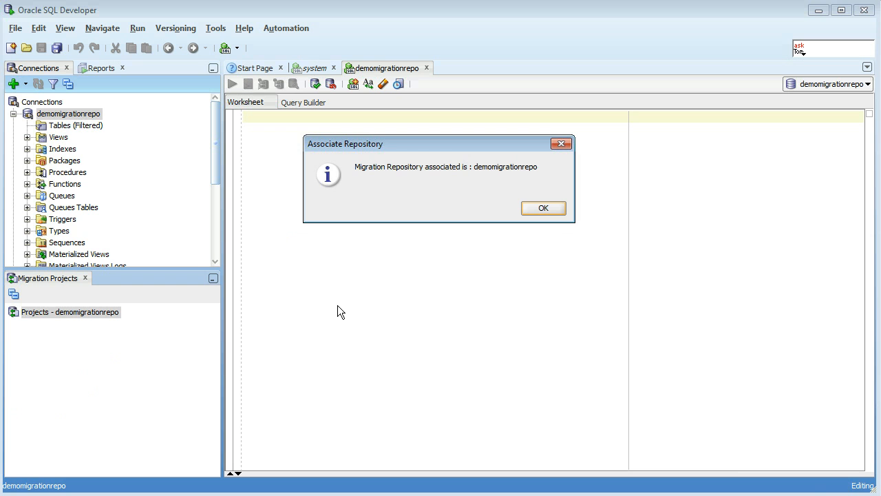
{"action": "left_click", "coordinate": [543, 208]}
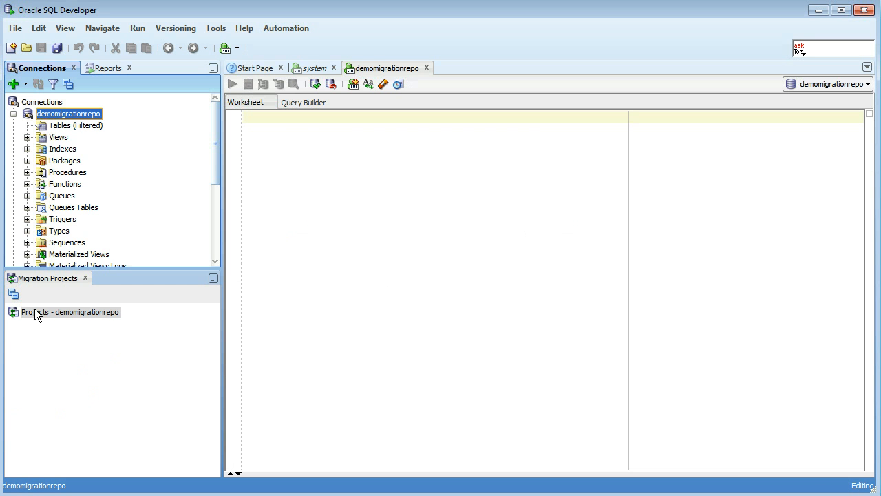
{"action": "left_click", "coordinate": [13, 115]}
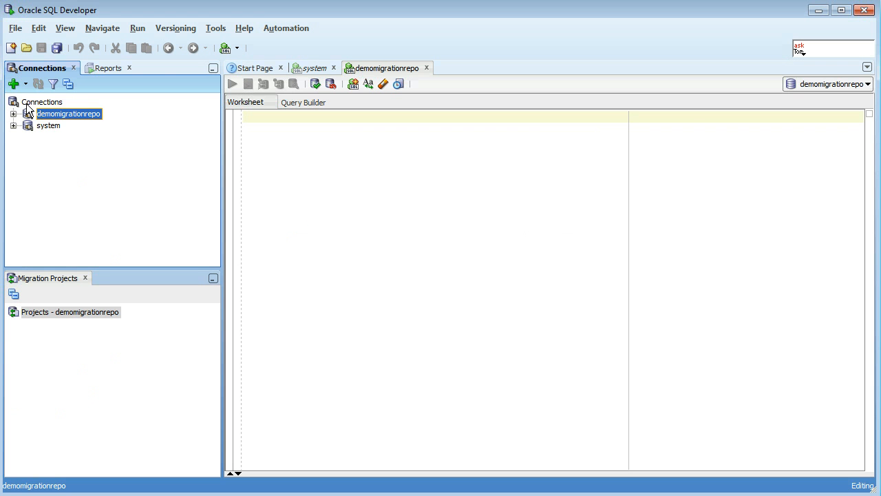
- Examine the database types offered for a new connection, viewing the Oracle and Access options without creating one
{"action": "right_click", "coordinate": [29, 104]}
{"action": "left_click", "coordinate": [53, 114]}
{"action": "left_click", "coordinate": [407, 209]}
{"action": "left_click", "coordinate": [382, 210]}
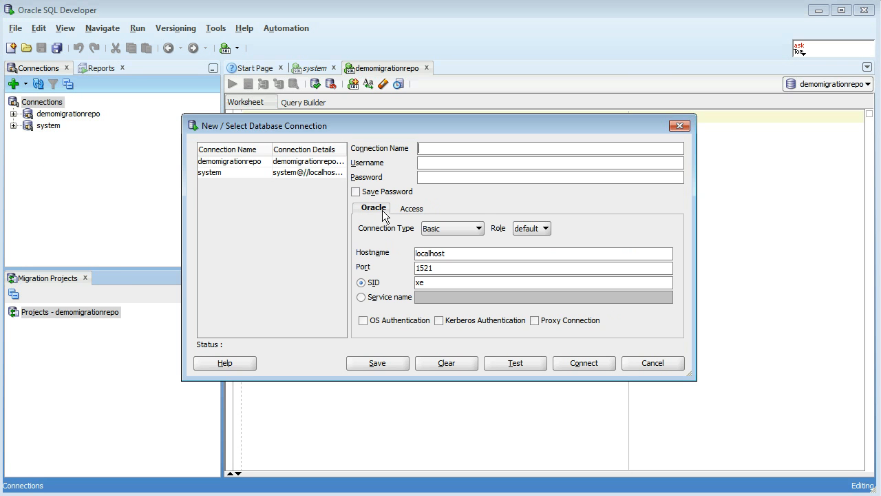
{"action": "left_click", "coordinate": [397, 208]}
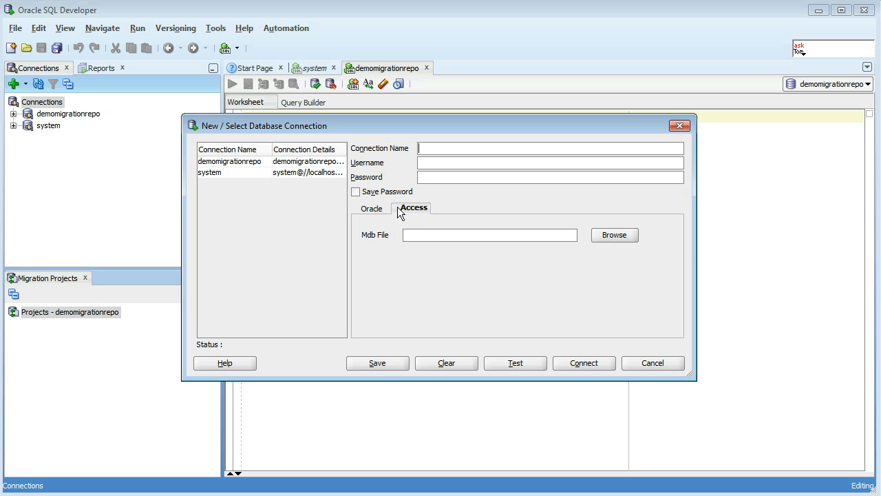
{"action": "left_click", "coordinate": [654, 364]}
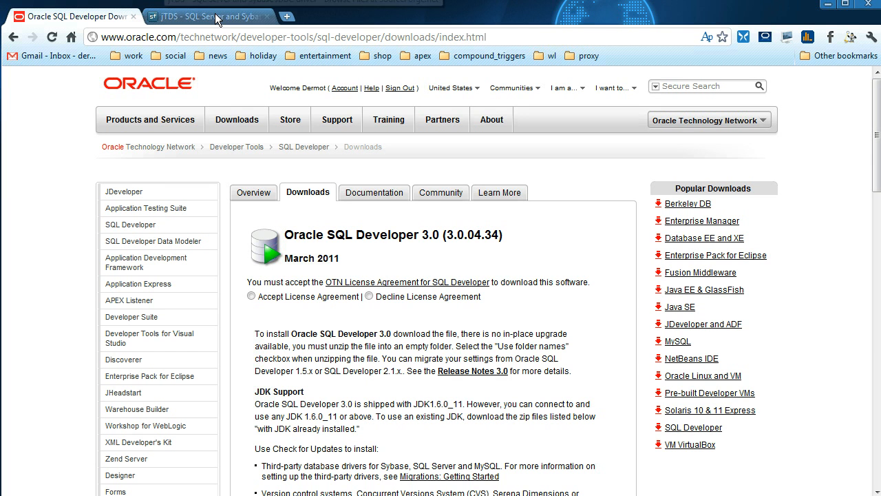
- Switch to the jTDS project page on SourceForge in the browser and look through the versions in the jtds folder
{"action": "left_click", "coordinate": [216, 19]}
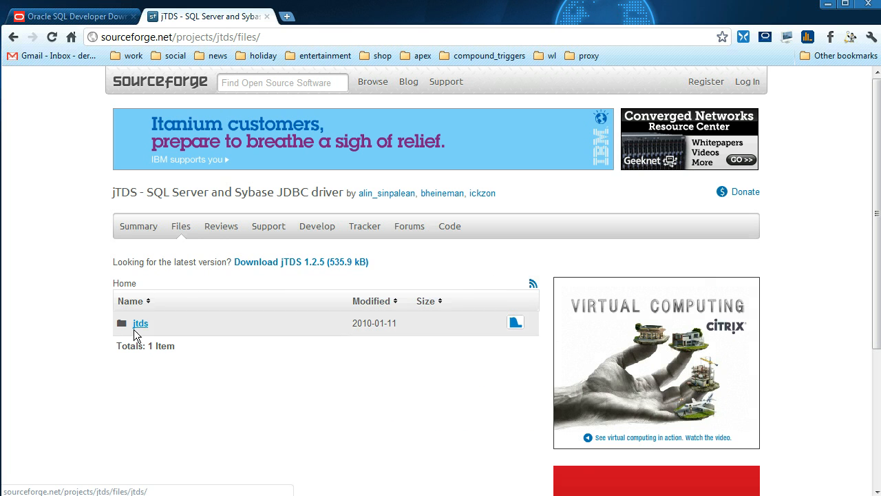
{"action": "left_click", "coordinate": [168, 328]}
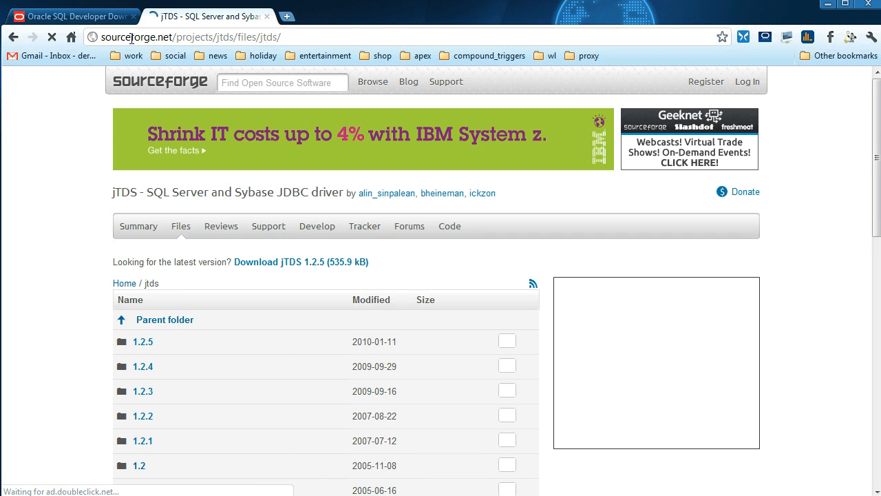
{"action": "scroll", "coordinate": [177, 186], "scroll_direction": "down", "scroll_amount": 3}
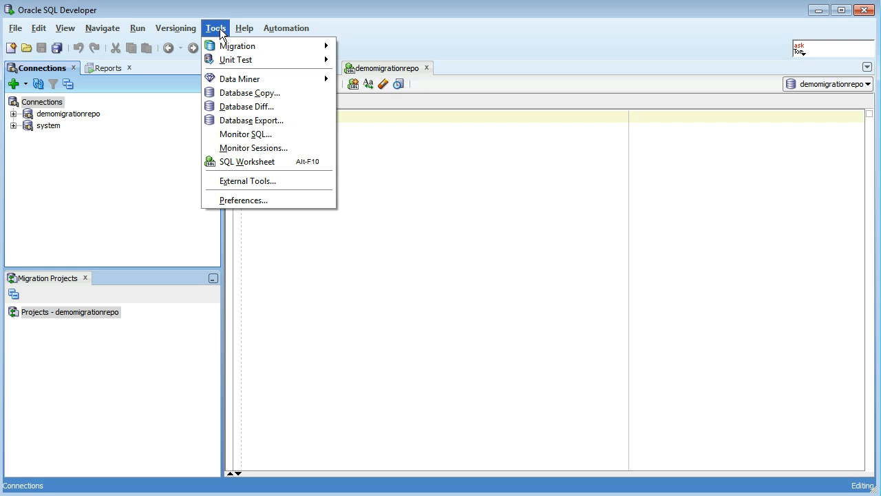
- Return to SQL Developer and open the Third Party JDBC Drivers settings in the Database preferences
{"action": "left_click", "coordinate": [297, 197]}
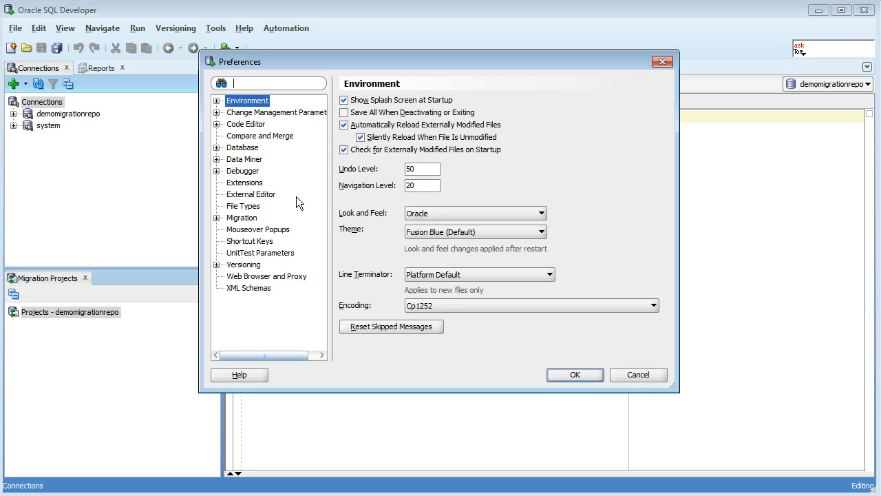
{"action": "left_click", "coordinate": [216, 147]}
{"action": "left_click", "coordinate": [243, 147]}
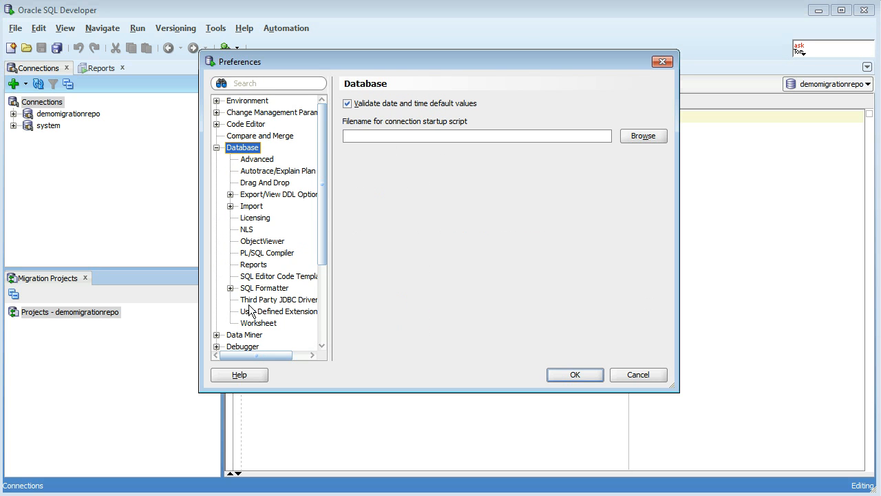
{"action": "left_click", "coordinate": [310, 301]}
{"action": "left_click_drag", "start_coordinate": [327, 329], "coordinate": [338, 324]}
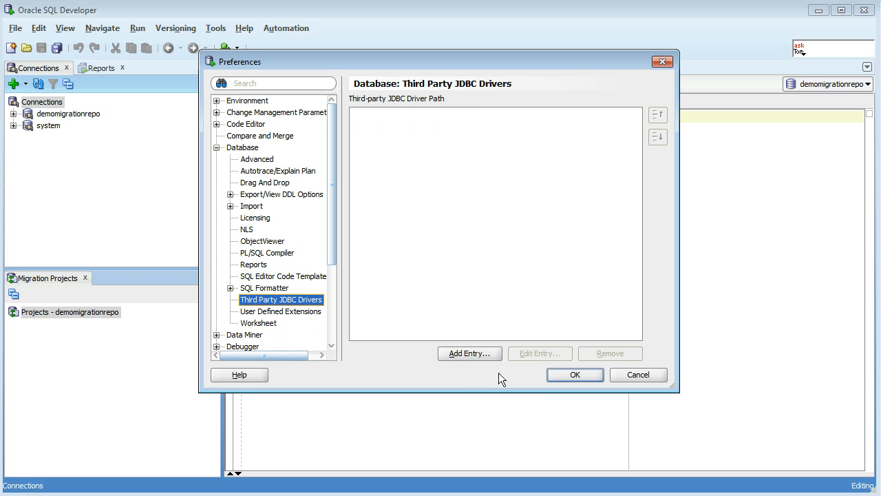
- Add C:\Drivers\jtds-1.2.jar as a third-party JDBC driver path and apply the preferences
{"action": "left_click", "coordinate": [459, 353]}
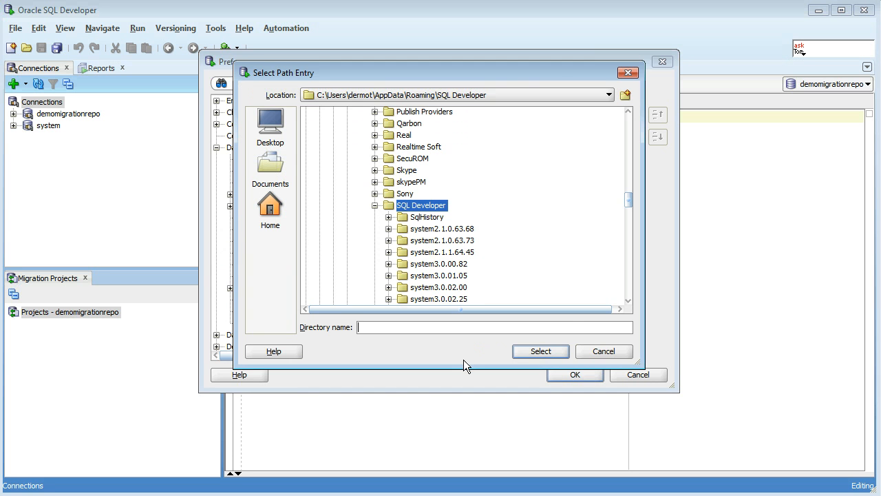
{"action": "left_click", "coordinate": [372, 95]}
{"action": "left_click", "coordinate": [361, 108]}
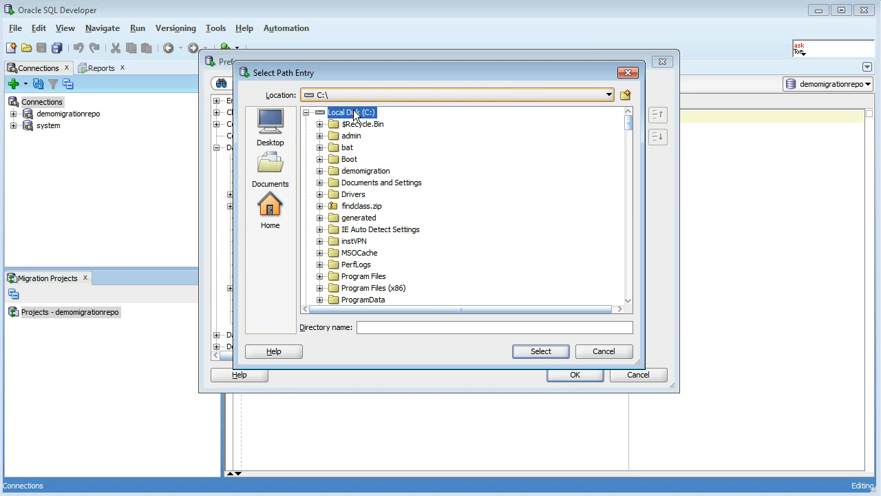
{"action": "left_click", "coordinate": [320, 194]}
{"action": "left_click", "coordinate": [363, 218]}
{"action": "left_click", "coordinate": [525, 353]}
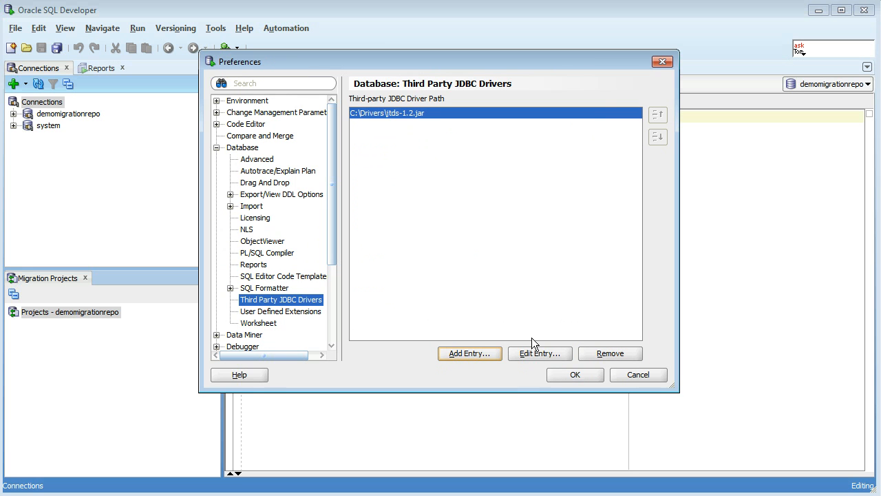
{"action": "left_click", "coordinate": [574, 374]}
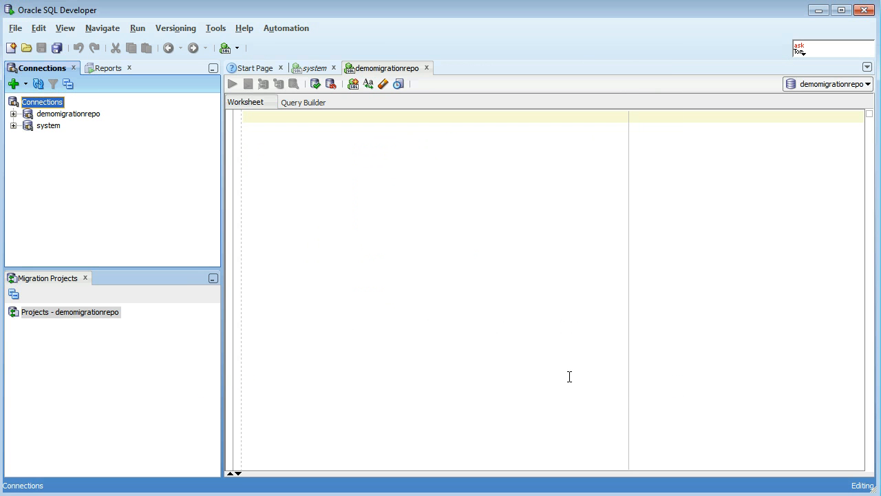
- Start a new Sybase connection and name it sybase_pubs2
{"action": "right_click", "coordinate": [58, 102]}
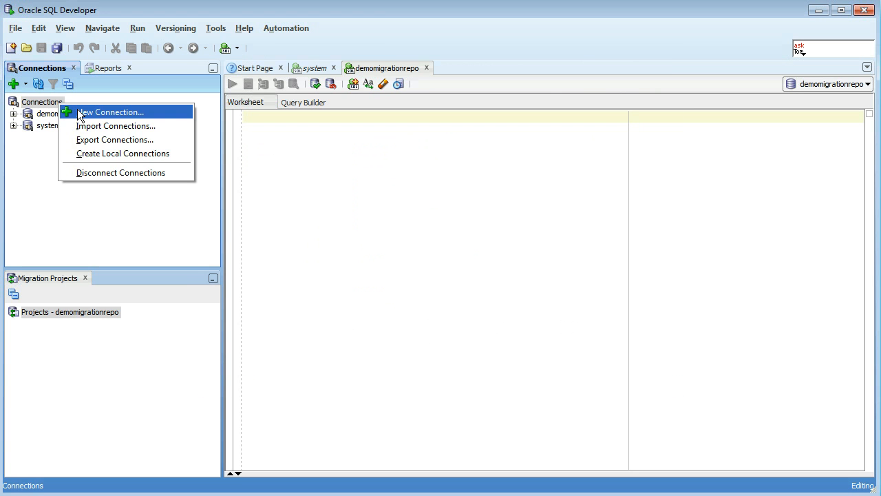
{"action": "left_click", "coordinate": [78, 111]}
{"action": "left_click", "coordinate": [469, 207]}
{"action": "left_click", "coordinate": [503, 209]}
{"action": "left_click", "coordinate": [435, 154]}
{"action": "type", "text": "sybase_po"}
{"action": "key", "text": "BackSpace"}
{"action": "type", "text": "ubs2"}
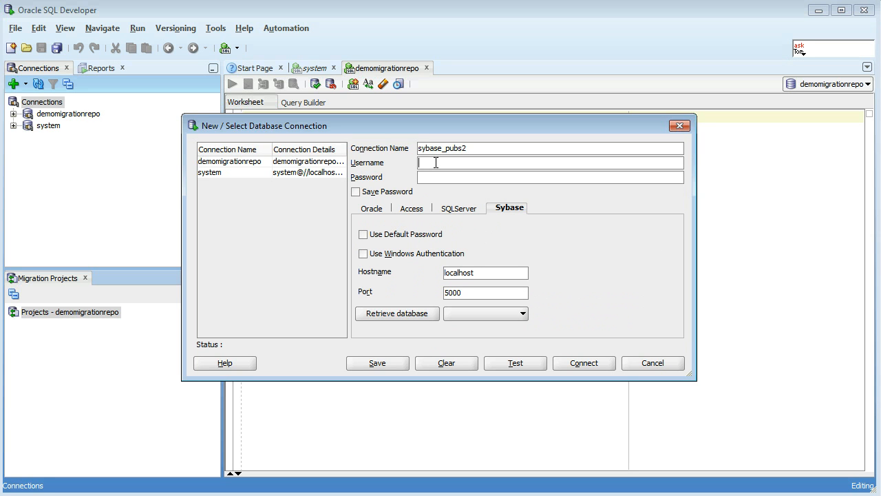
- Set the Sybase connection's username to sa, enable password saving, and enter the Sybase server's full host name in the ie.oracle.com domain
{"action": "left_click", "coordinate": [435, 163]}
{"action": "type", "text": "sa"}
{"action": "left_click", "coordinate": [399, 192]}
{"action": "double_click", "coordinate": [498, 274]}
{"action": "type", "text": "totir"}
{"action": "type", "text": "rne"}
{"action": "type", "text": "-pc.ie.oracle."}
{"action": "type", "text": "com"}
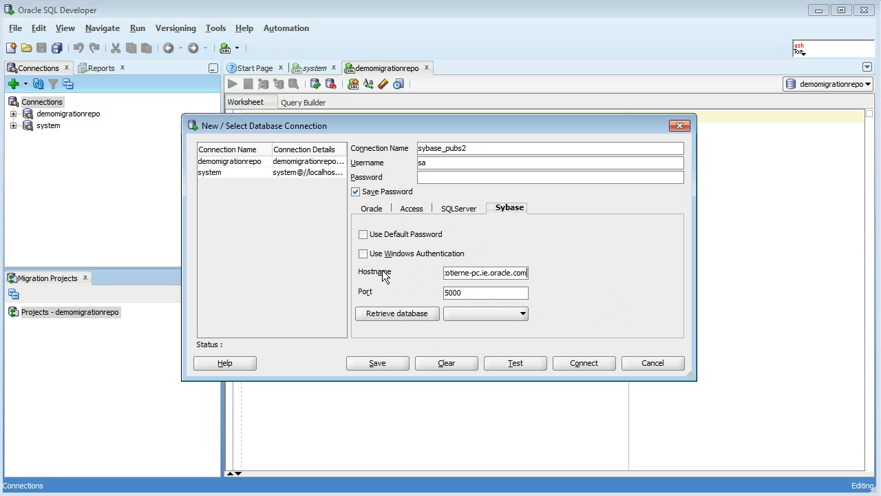
- Retrieve the Sybase server's database list after correcting the host's machine name to end in "ie" instead of "pc"
{"action": "left_click", "coordinate": [388, 315]}
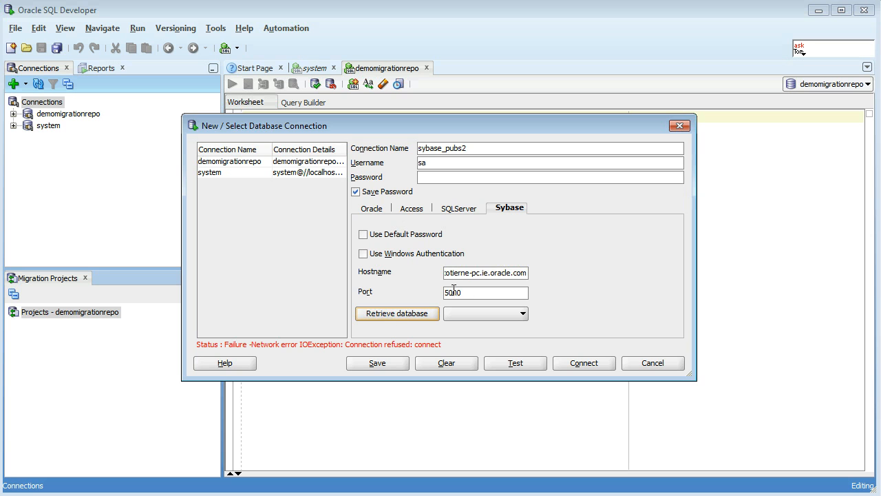
{"action": "left_click", "coordinate": [480, 272]}
{"action": "key", "text": "BackSpace"}
{"action": "key", "text": "BackSpace"}
{"action": "type", "text": "ie"}
{"action": "left_click", "coordinate": [404, 313]}
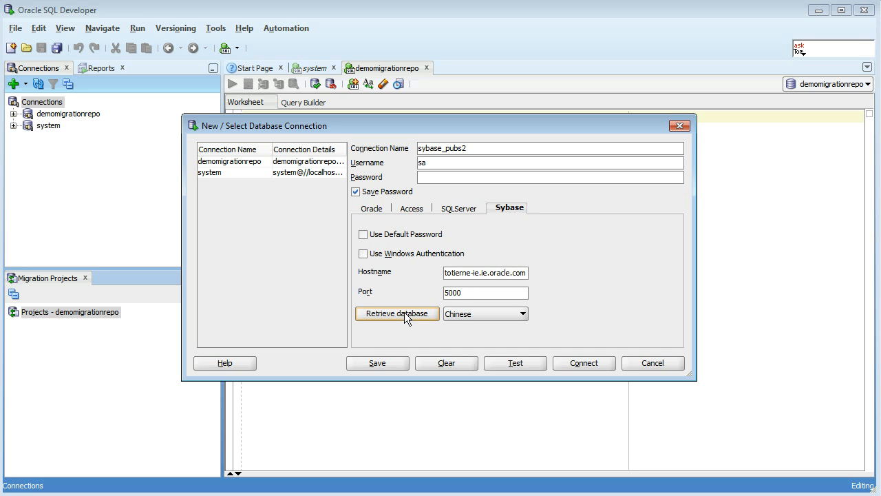
- Choose the pubs2 database for the sybase_pubs2 connection, test the connection and connect
{"action": "left_click", "coordinate": [521, 313]}
{"action": "scroll", "coordinate": [485, 351], "scroll_direction": "down", "scroll_amount": 2}
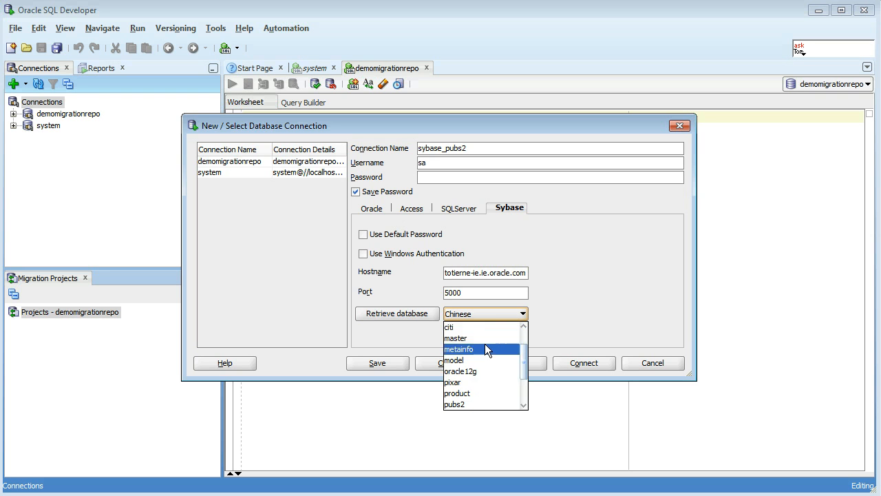
{"action": "left_click", "coordinate": [483, 369]}
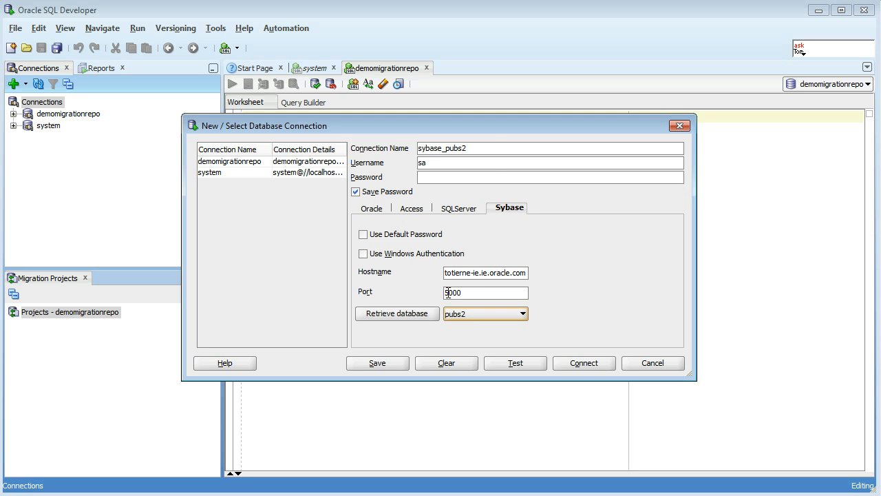
{"action": "left_click", "coordinate": [526, 362]}
{"action": "left_click", "coordinate": [595, 366]}
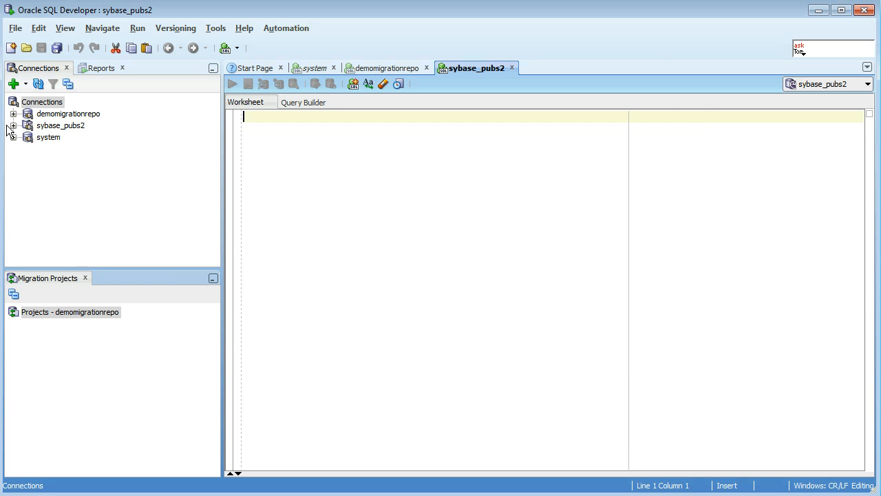
- Expand the sybase_pubs2 connection down to the tables of the dbo schema in the pubs2 database
{"action": "left_click", "coordinate": [13, 126]}
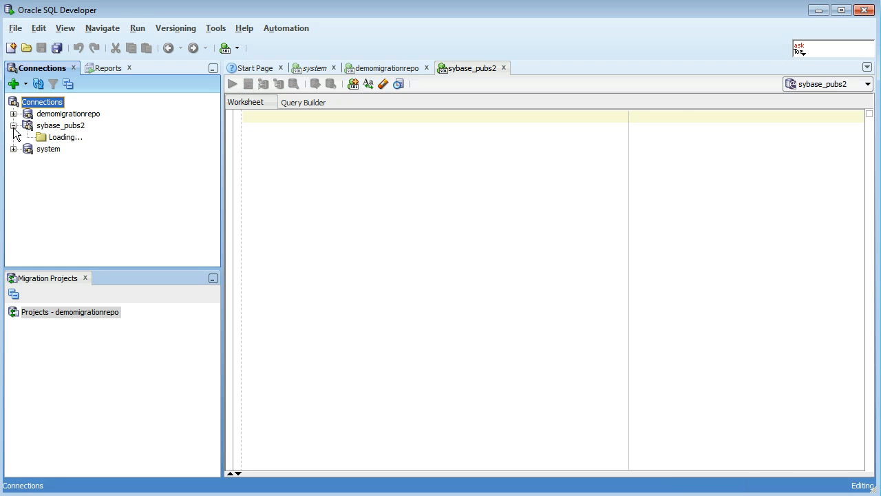
{"action": "scroll", "coordinate": [10, 173], "scroll_direction": "down", "scroll_amount": 3}
{"action": "scroll", "coordinate": [9, 173], "scroll_direction": "up", "scroll_amount": 3}
{"action": "scroll", "coordinate": [10, 173], "scroll_direction": "down", "scroll_amount": 3}
{"action": "scroll", "coordinate": [15, 159], "scroll_direction": "up", "scroll_amount": 3}
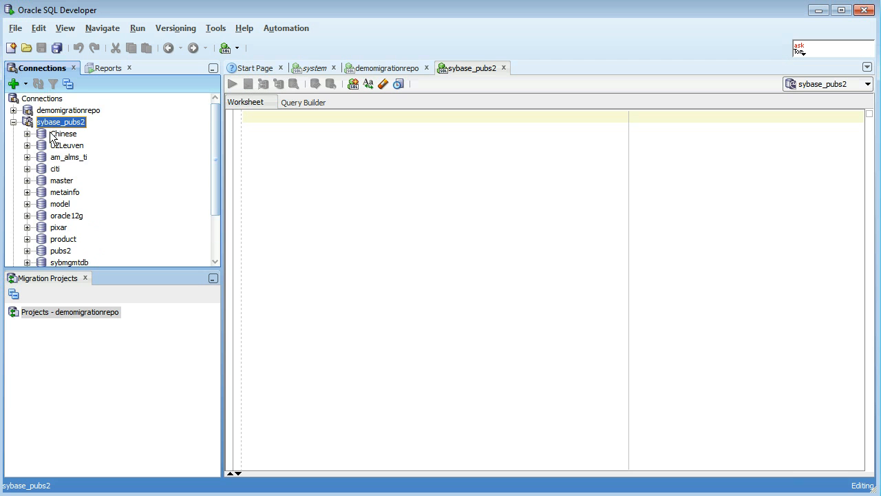
{"action": "scroll", "coordinate": [27, 131], "scroll_direction": "down", "scroll_amount": 3}
{"action": "left_click", "coordinate": [27, 187]}
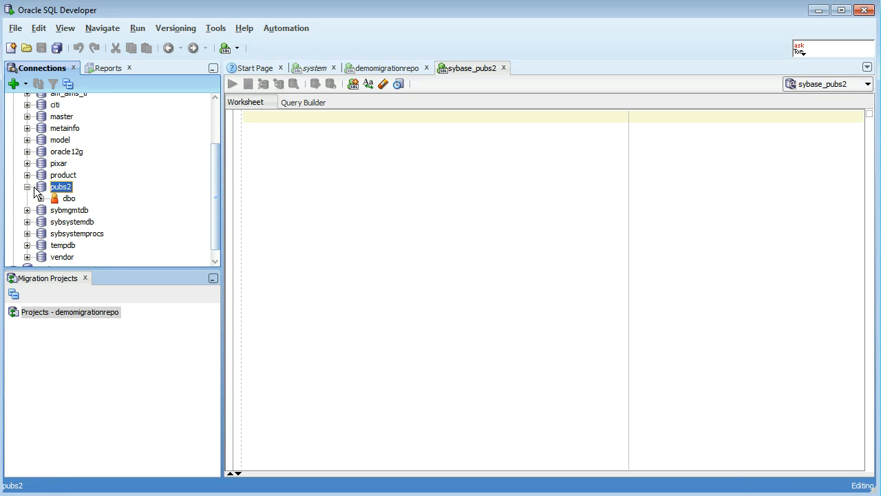
{"action": "left_click", "coordinate": [41, 199]}
{"action": "scroll", "coordinate": [41, 204], "scroll_direction": "down", "scroll_amount": 2}
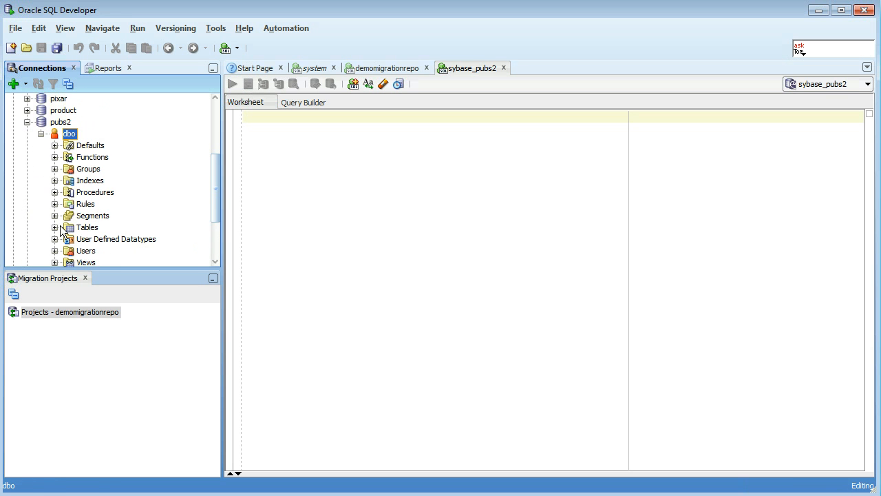
{"action": "left_click", "coordinate": [55, 227]}
{"action": "scroll", "coordinate": [120, 212], "scroll_direction": "down", "scroll_amount": 4}
- View the data of the deleted table and of the authors table in pubs2
{"action": "left_click", "coordinate": [93, 157]}
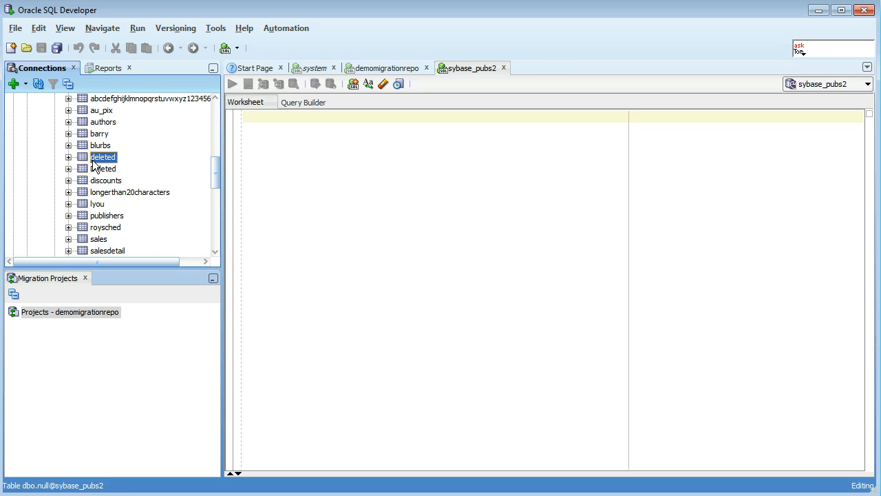
{"action": "left_click", "coordinate": [268, 82]}
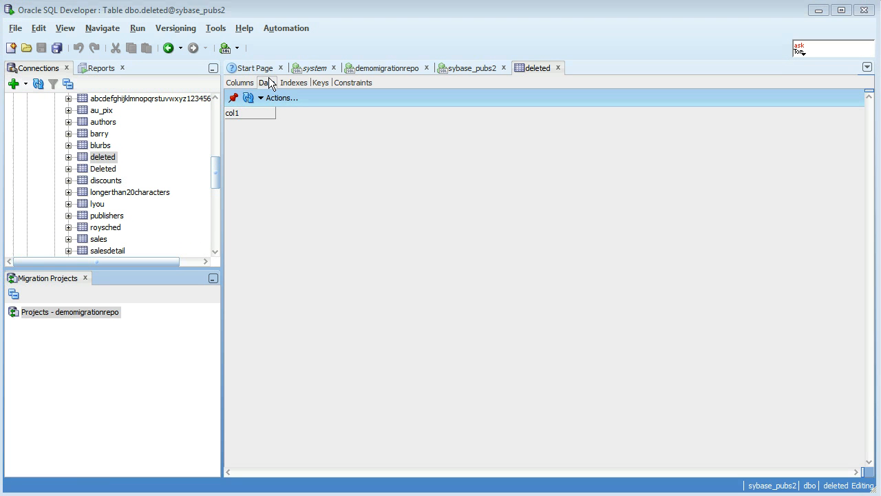
{"action": "scroll", "coordinate": [112, 173], "scroll_direction": "up", "scroll_amount": 2}
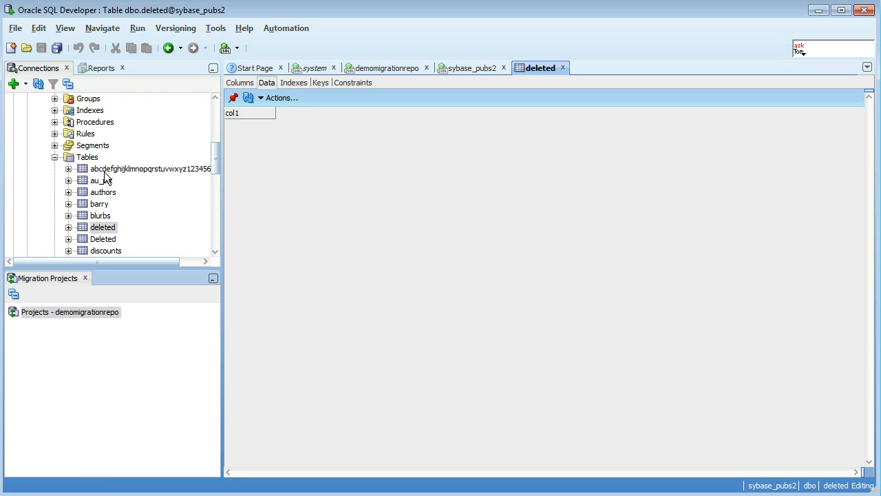
{"action": "left_click", "coordinate": [105, 195]}
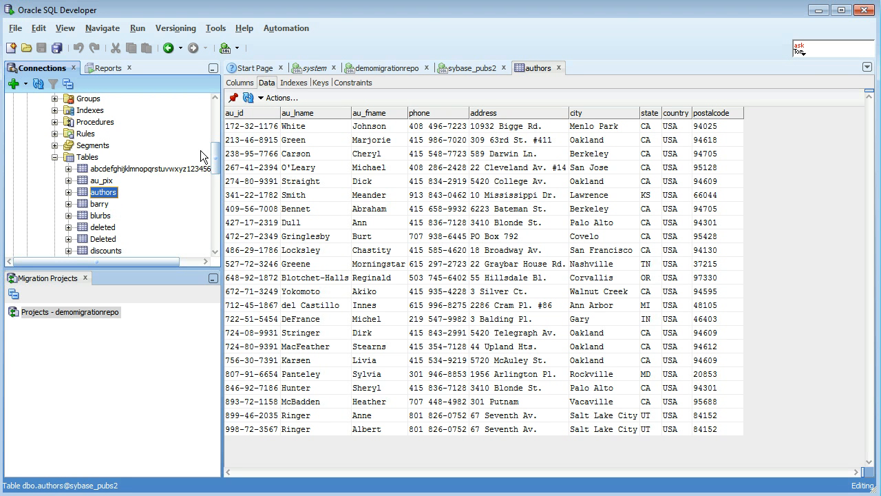
{"action": "mouse_move", "coordinate": [216, 157]}
{"action": "left_mouse_down"}
{"action": "mouse_move", "coordinate": [216, 136]}
{"action": "mouse_move", "coordinate": [218, 146]}
{"action": "left_mouse_up"}
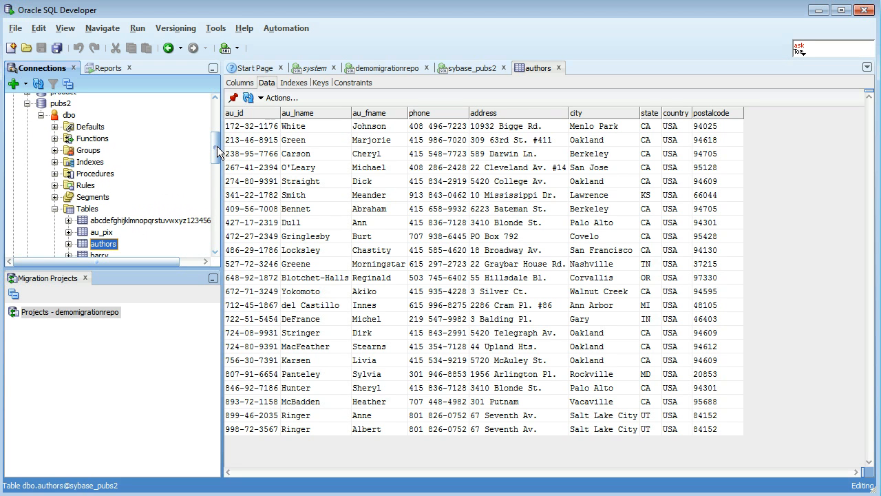
{"action": "right_click", "coordinate": [87, 209]}
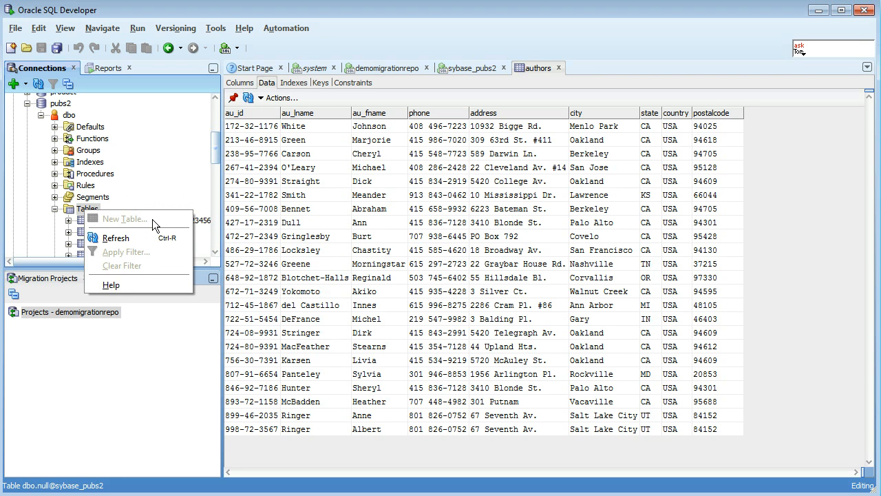
{"action": "left_click", "coordinate": [214, 147]}
{"action": "left_click_drag", "start_coordinate": [215, 146], "coordinate": [218, 163]}
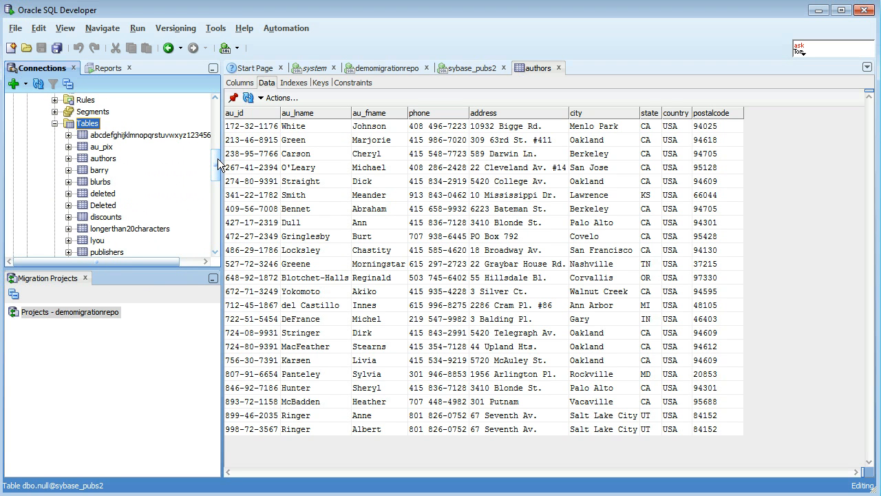
{"action": "left_click_drag", "start_coordinate": [218, 163], "coordinate": [220, 166]}
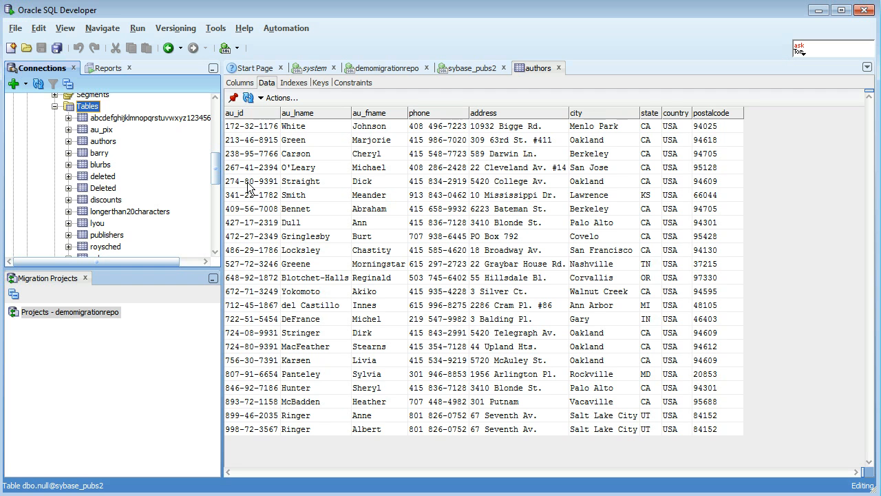
- Run the query "select * from authors" in the sybase_pubs2 worksheet
{"action": "left_click", "coordinate": [236, 49]}
{"action": "left_click", "coordinate": [457, 69]}
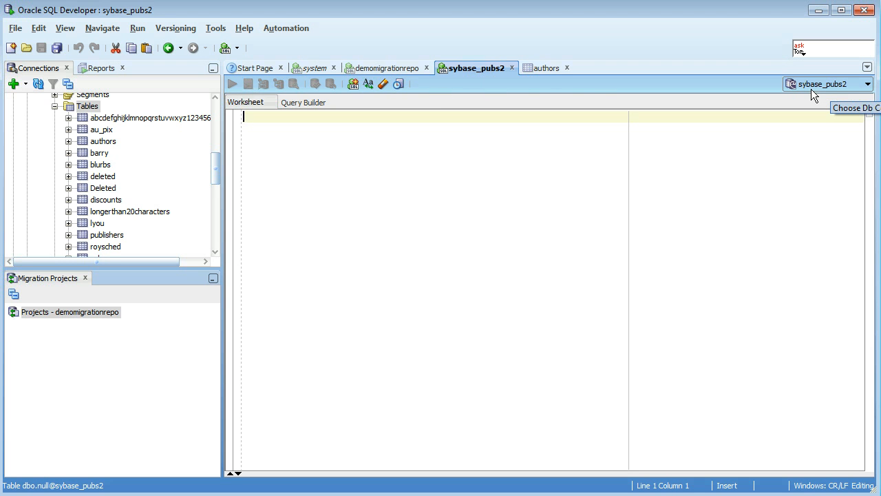
{"action": "type", "text": "select"}
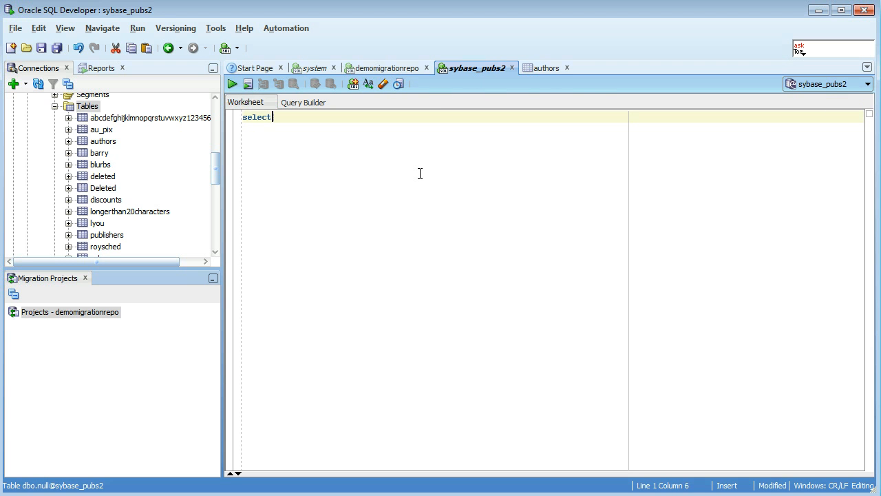
{"action": "type", "text": " * from authors"}
{"action": "left_click", "coordinate": [232, 83]}
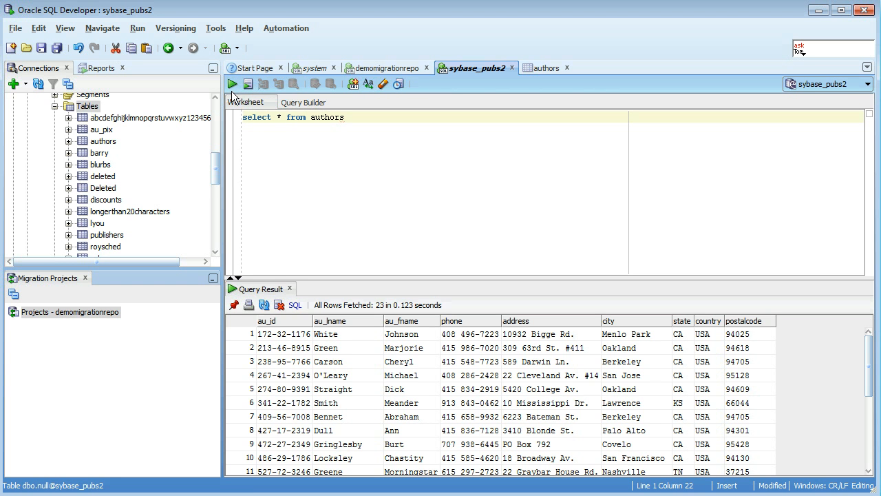
- Start the migration to Oracle from the sybase_pubs2 connection and accept demomigrationrepo as the migration repository without truncating it
{"action": "left_click_drag", "start_coordinate": [216, 177], "coordinate": [214, 133]}
{"action": "right_click", "coordinate": [78, 127]}
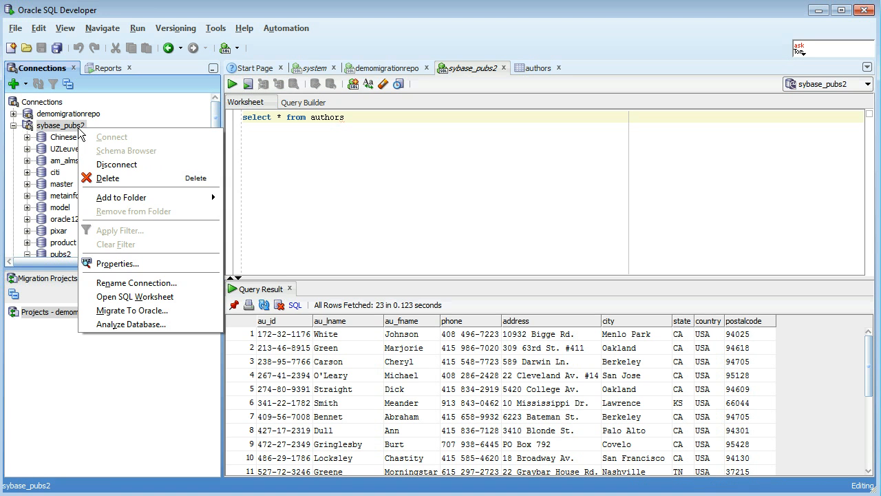
{"action": "left_click", "coordinate": [178, 310]}
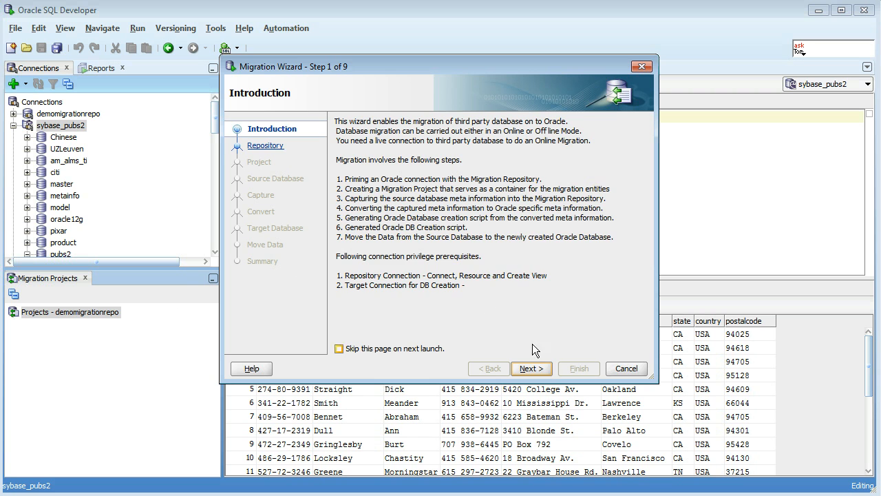
{"action": "left_click", "coordinate": [534, 369]}
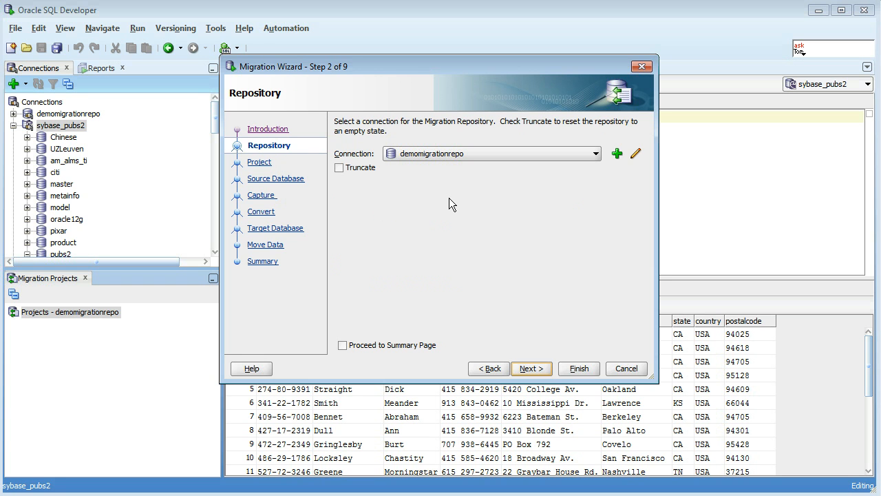
{"action": "left_click", "coordinate": [386, 346]}
{"action": "left_click", "coordinate": [377, 345]}
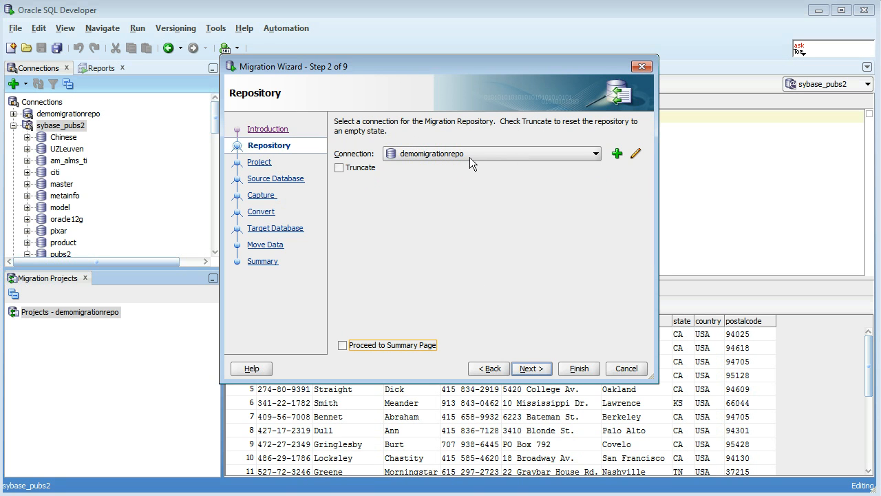
{"action": "left_click", "coordinate": [530, 369]}
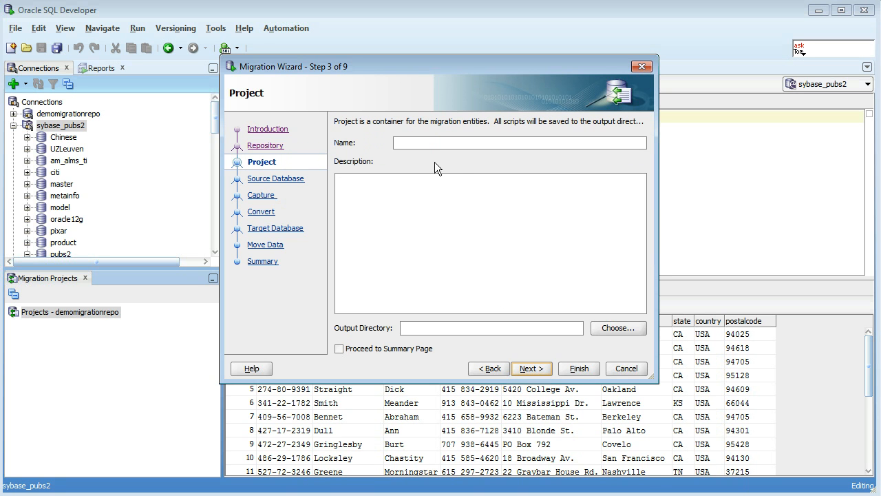
- Name the migration project demomigration, set its output directory to C:\demomigration and continue to the source database settings
{"action": "type", "text": "demomigration"}
{"action": "left_click", "coordinate": [433, 330]}
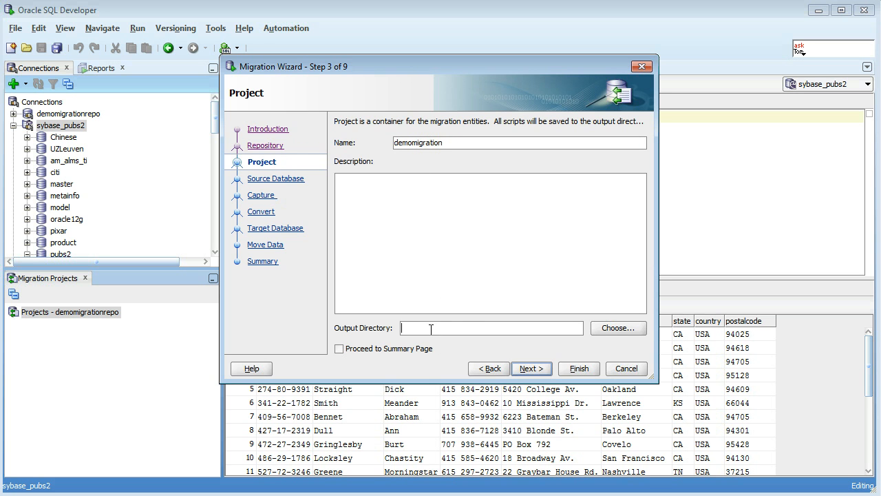
{"action": "left_click", "coordinate": [617, 328]}
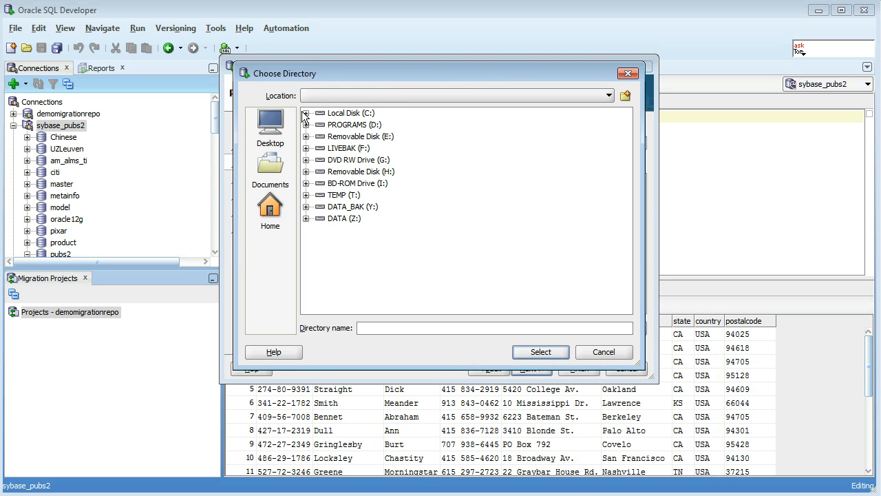
{"action": "left_click", "coordinate": [301, 114]}
{"action": "left_click", "coordinate": [305, 113]}
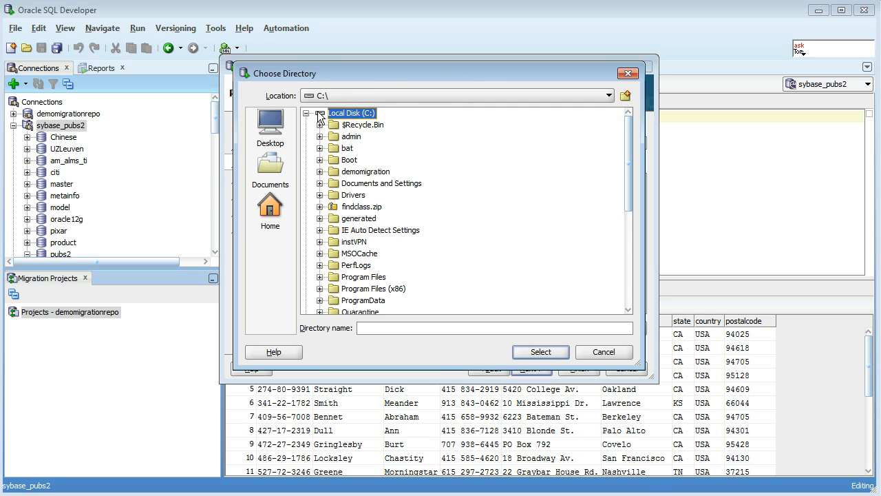
{"action": "left_click", "coordinate": [366, 171]}
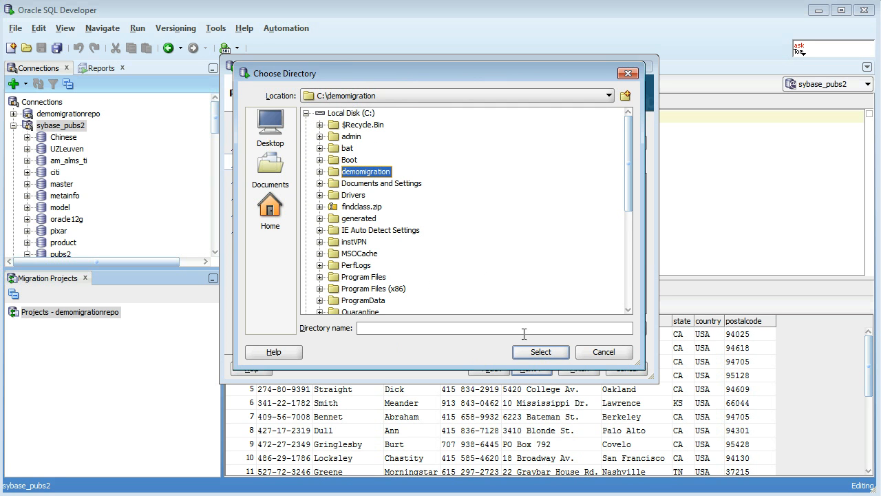
{"action": "left_click", "coordinate": [540, 352]}
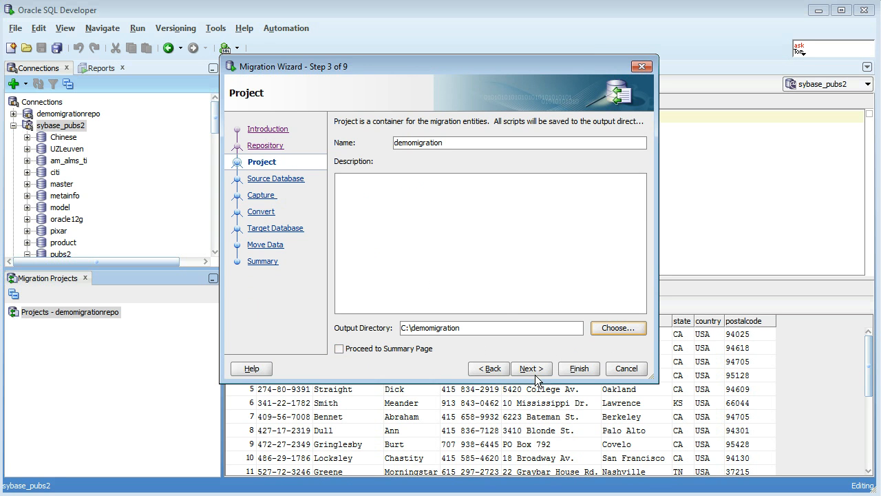
{"action": "left_click_drag", "start_coordinate": [470, 329], "coordinate": [391, 333]}
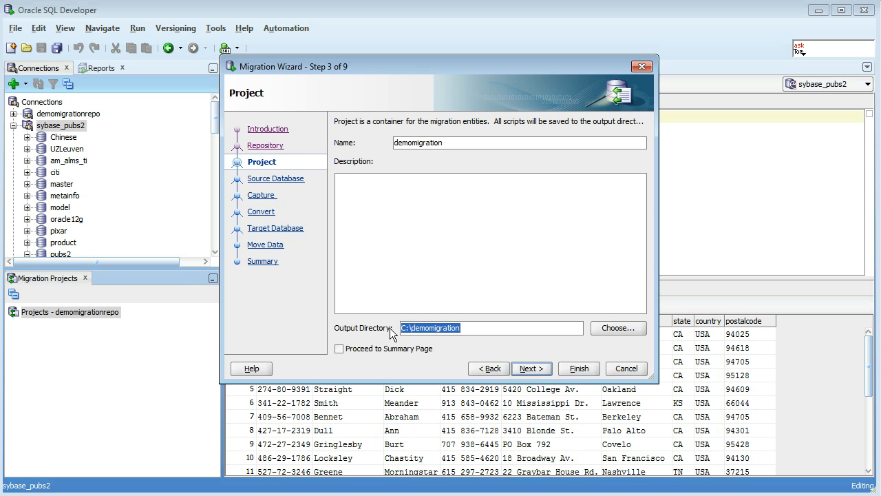
{"action": "left_click", "coordinate": [532, 370]}
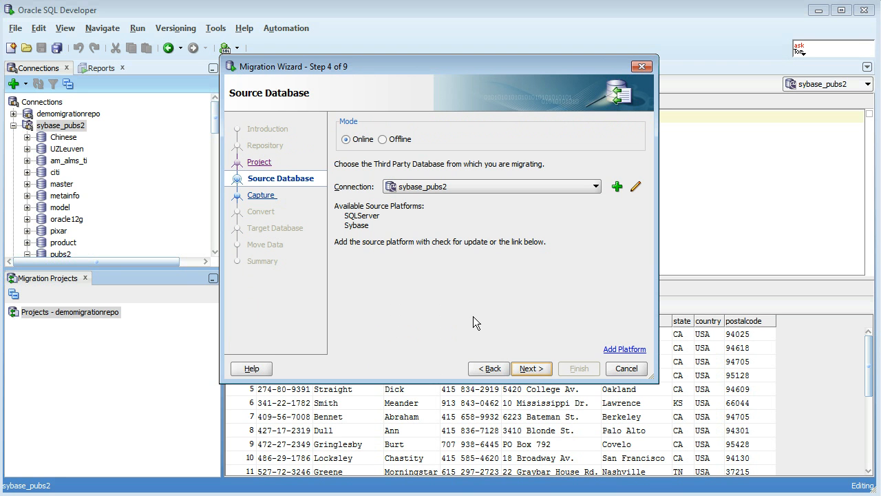
- Accept sybase_pubs2 as the online source and select only the pubs2 database for capture
{"action": "left_click", "coordinate": [530, 370]}
{"action": "left_click", "coordinate": [358, 233]}
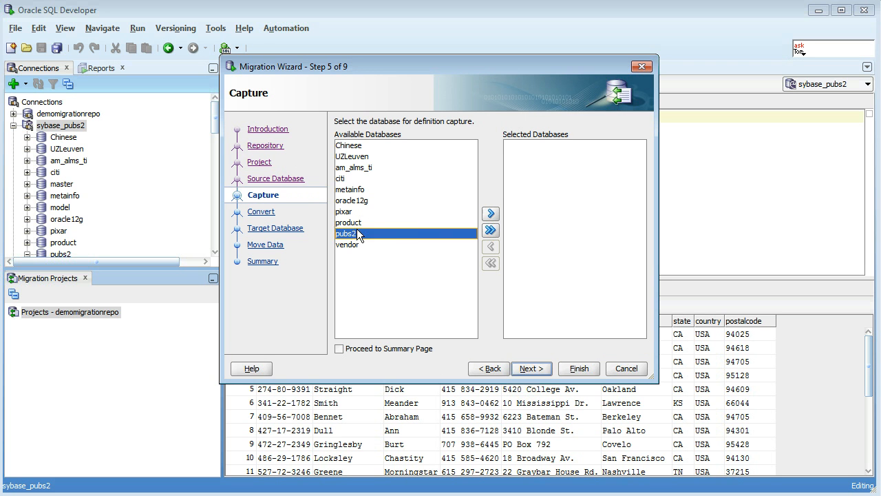
{"action": "left_click", "coordinate": [487, 213]}
{"action": "left_click", "coordinate": [528, 369]}
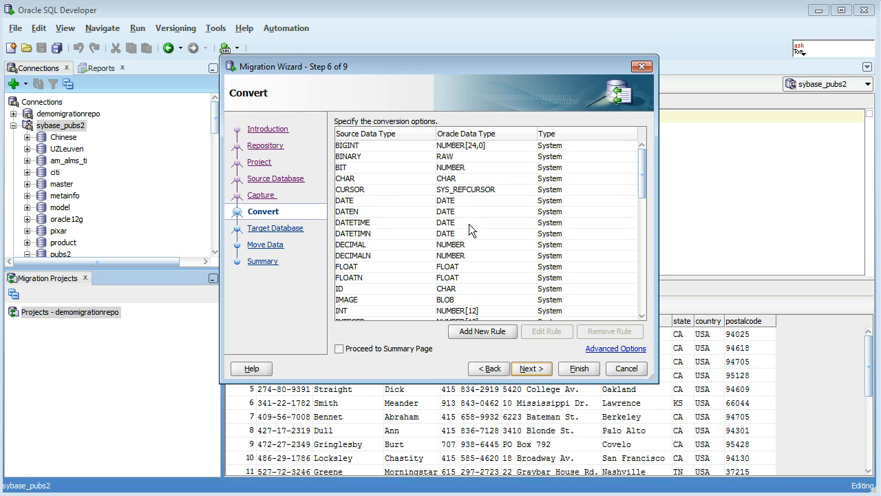
- Accept the default conversion rules, choose system as the online target connection and enable Drop Target Objects, continuing to the data move settings
{"action": "left_click", "coordinate": [541, 368]}
{"action": "left_click", "coordinate": [487, 188]}
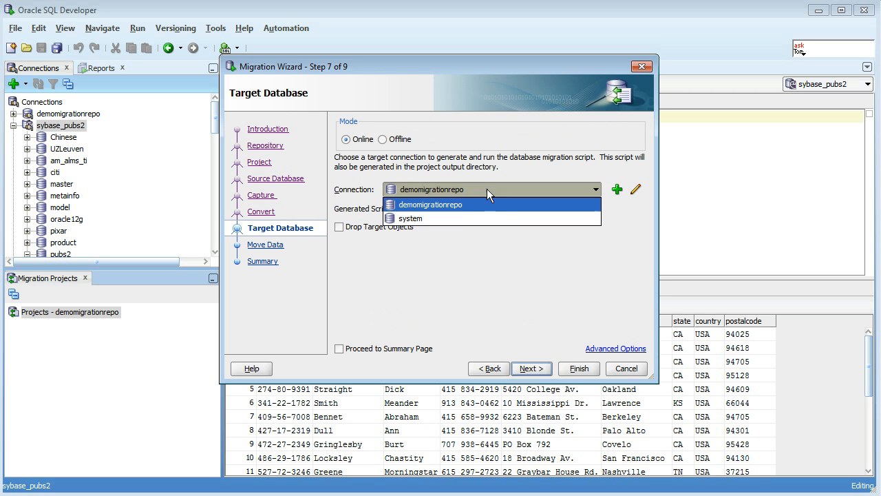
{"action": "left_click", "coordinate": [476, 219]}
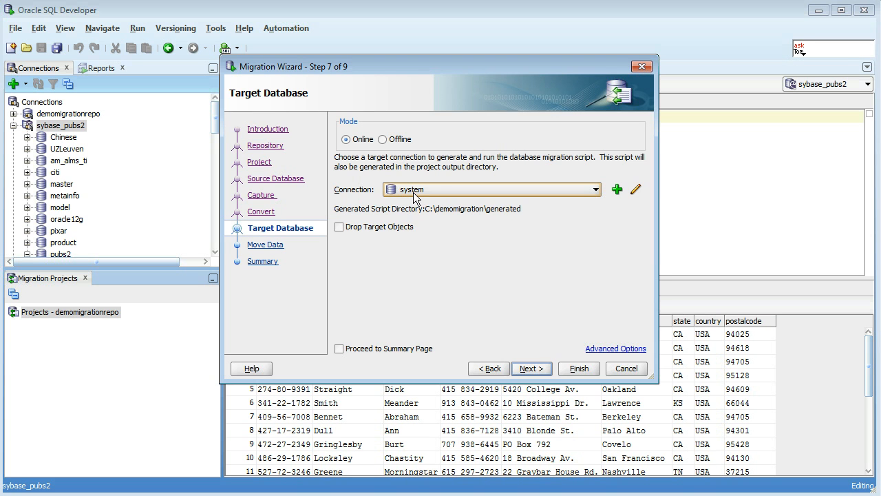
{"action": "left_click", "coordinate": [346, 228]}
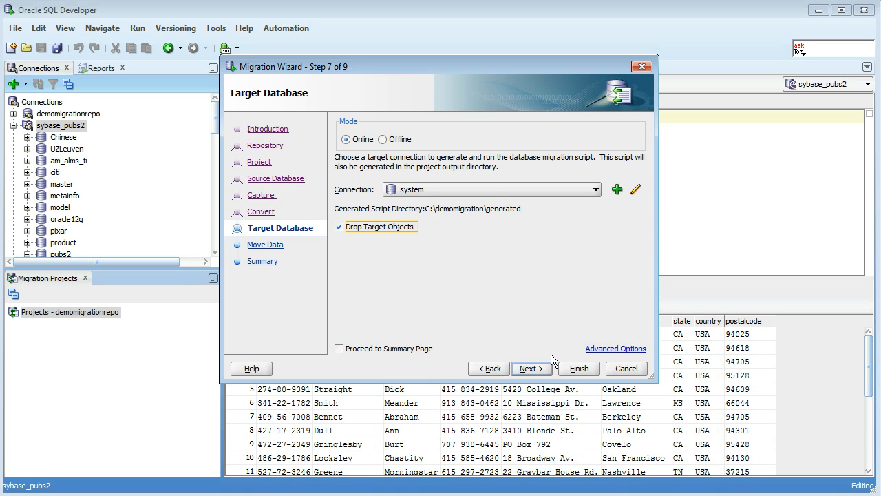
{"action": "left_click", "coordinate": [541, 372]}
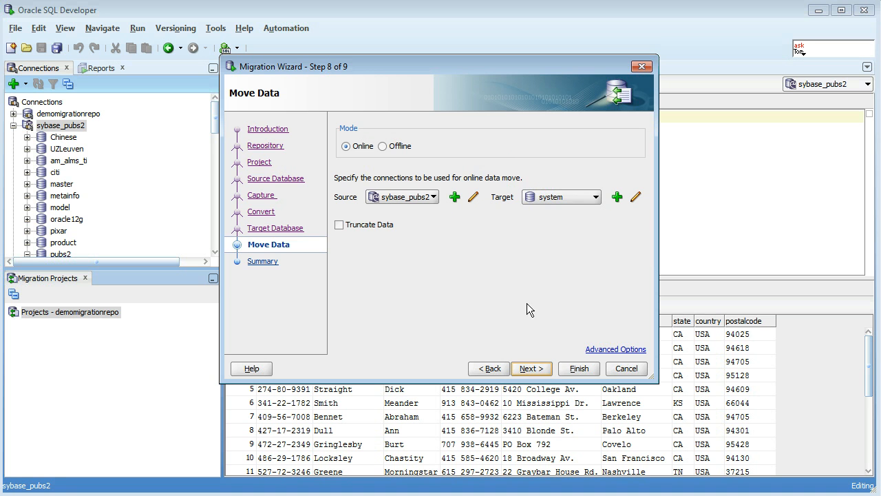
- Accept online data move from sybase_pubs2 to system, review the Convert and Generate Script summaries, and run the migration
{"action": "left_click", "coordinate": [539, 370]}
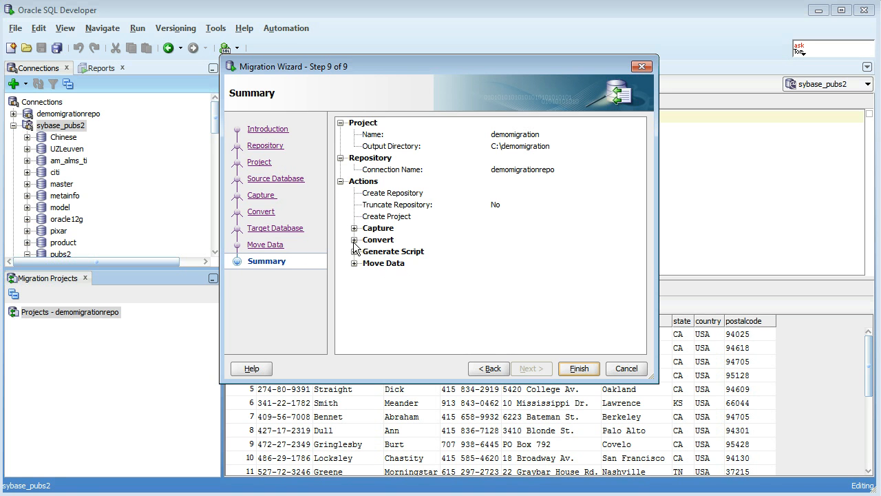
{"action": "left_click", "coordinate": [354, 239]}
{"action": "left_click", "coordinate": [354, 275]}
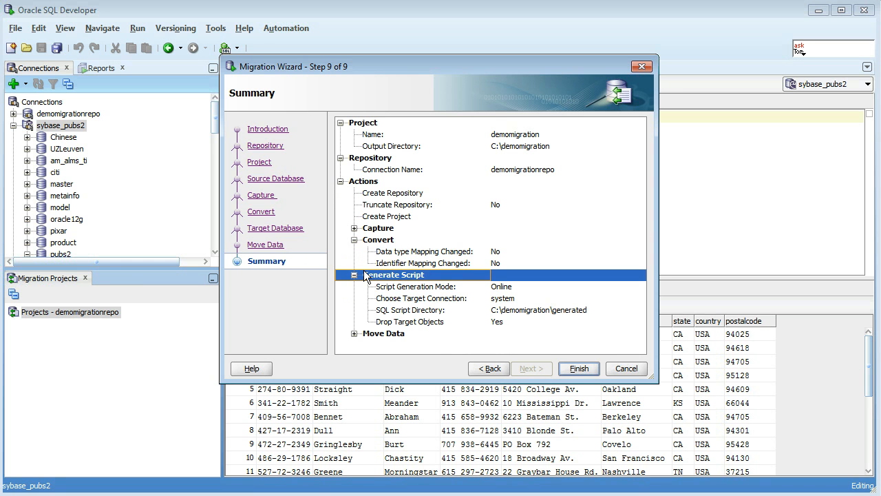
{"action": "left_click", "coordinate": [567, 368]}
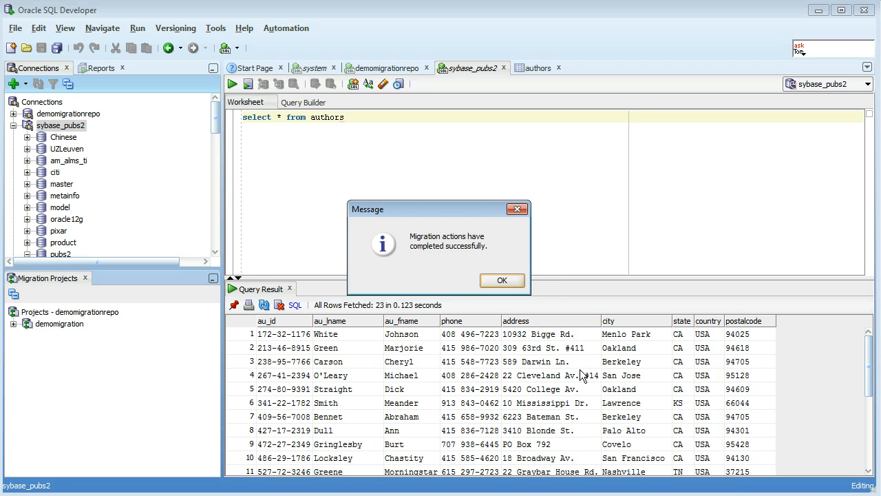
{"action": "left_click", "coordinate": [517, 278]}
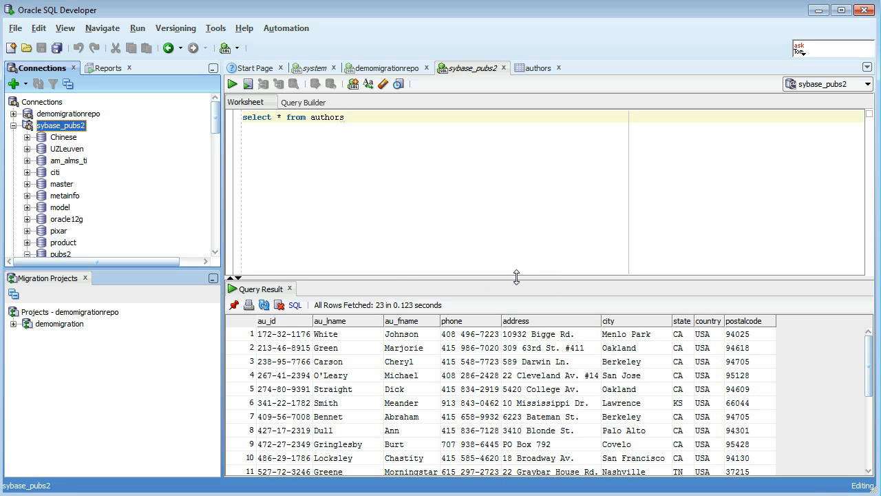
- Expand the demomigration project's converted objects down to the tables of the dbo_pubs2 schema in pubs2
{"action": "left_click", "coordinate": [13, 324]}
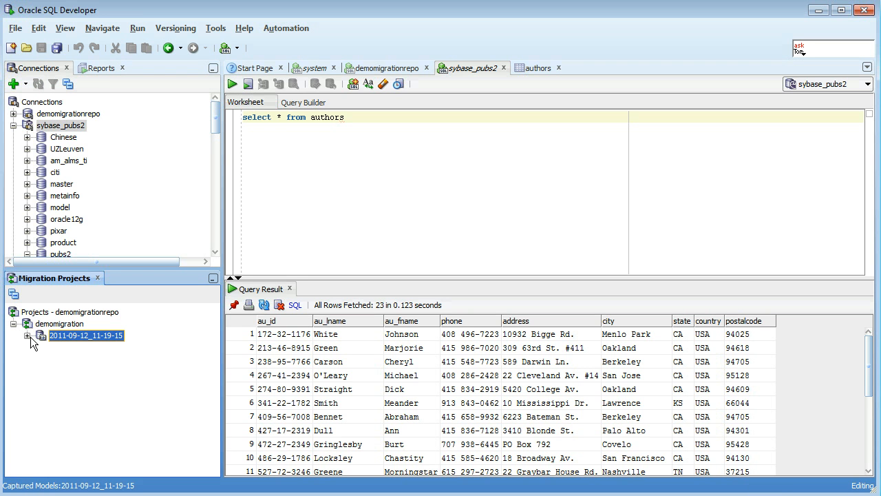
{"action": "left_click", "coordinate": [27, 336]}
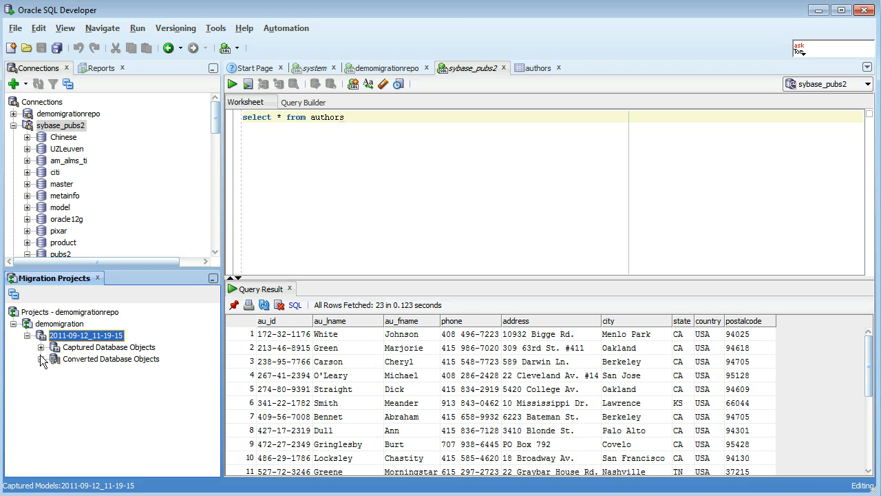
{"action": "left_click", "coordinate": [107, 349]}
{"action": "left_click", "coordinate": [41, 359]}
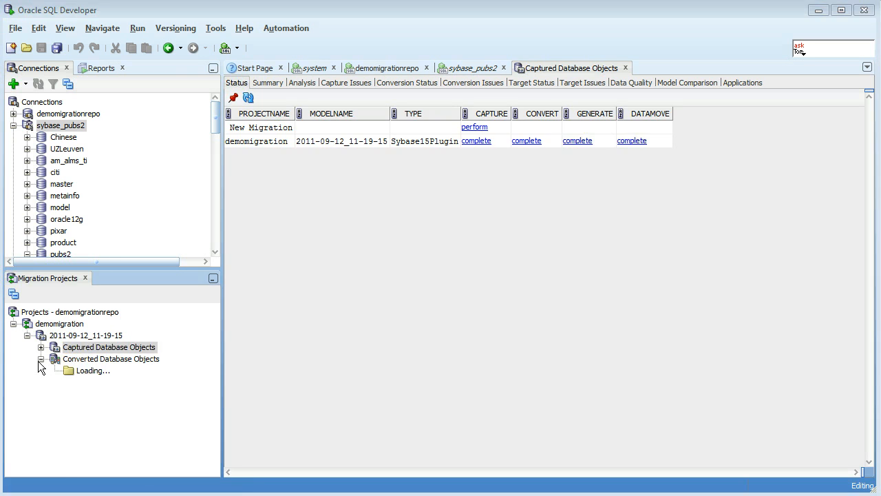
{"action": "left_click", "coordinate": [55, 372]}
{"action": "left_click", "coordinate": [69, 383]}
{"action": "left_click", "coordinate": [82, 395]}
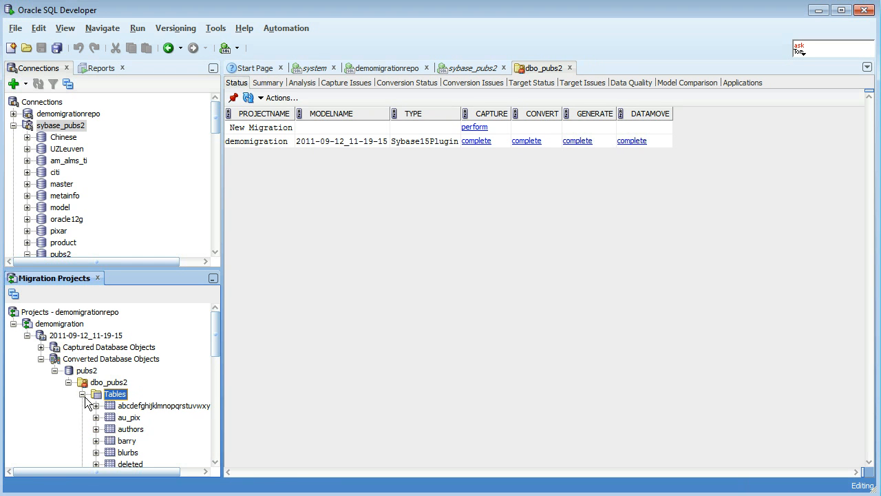
- Open the converted authors table and view its indexes
{"action": "scroll", "coordinate": [142, 427], "scroll_direction": "down", "scroll_amount": 1}
{"action": "left_click", "coordinate": [138, 392]}
{"action": "left_click", "coordinate": [140, 392]}
{"action": "left_click", "coordinate": [279, 85]}
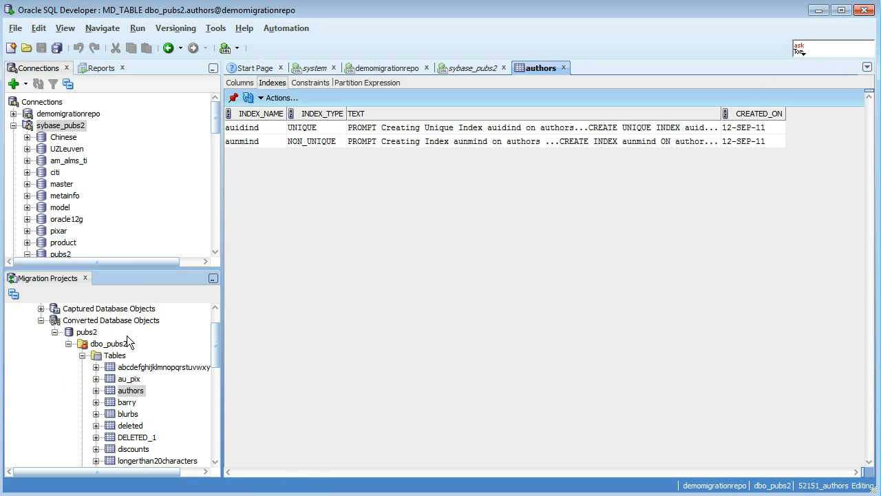
- Open the converted byroyalty procedure and compare its Oracle code with the original Sybase code
{"action": "left_click", "coordinate": [81, 356]}
{"action": "left_click", "coordinate": [82, 420]}
{"action": "double_click", "coordinate": [133, 432]}
{"action": "left_click_drag", "start_coordinate": [262, 100], "coordinate": [316, 244]}
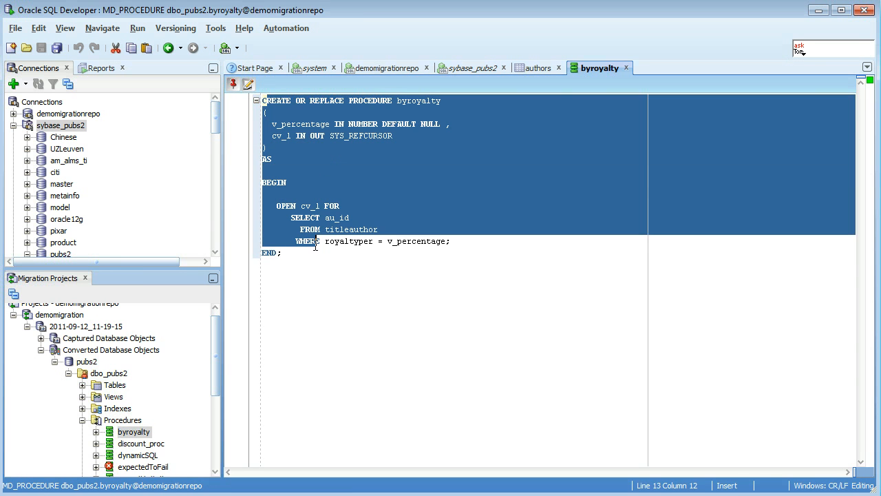
{"action": "right_click", "coordinate": [137, 435]}
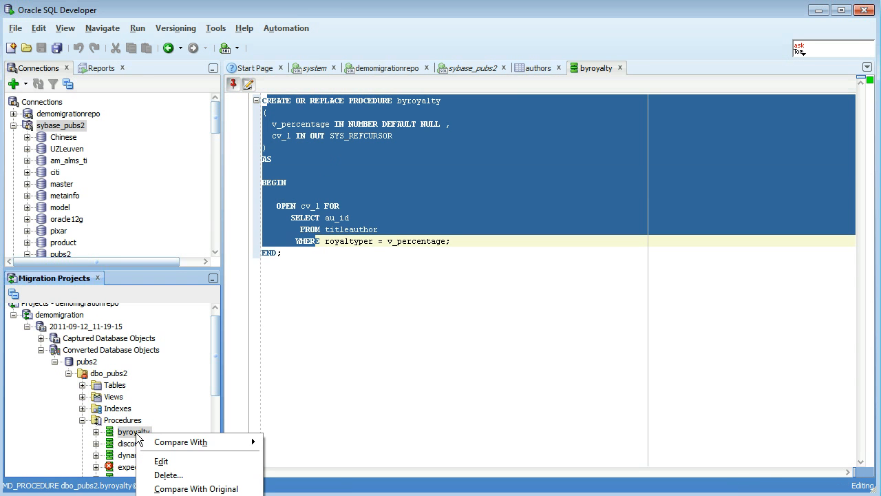
{"action": "left_click", "coordinate": [197, 488]}
{"action": "left_click_drag", "start_coordinate": [248, 118], "coordinate": [449, 163]}
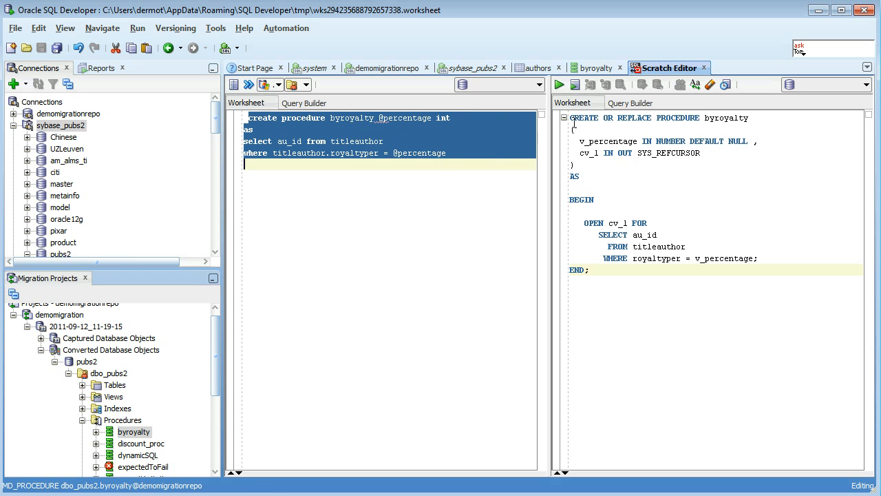
{"action": "left_click_drag", "start_coordinate": [571, 117], "coordinate": [625, 276]}
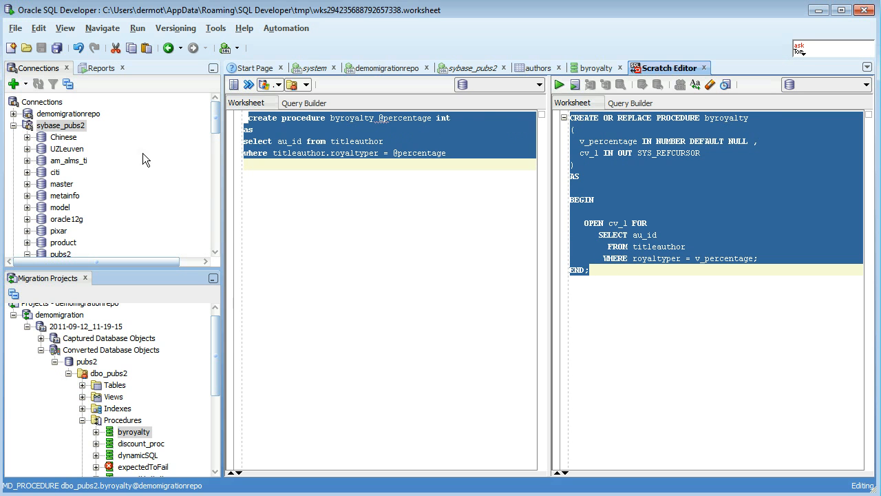
- Check the converted dbo_pubs2 schema and start a new Oracle database connection named dbo_pubs2
{"action": "double_click", "coordinate": [109, 375]}
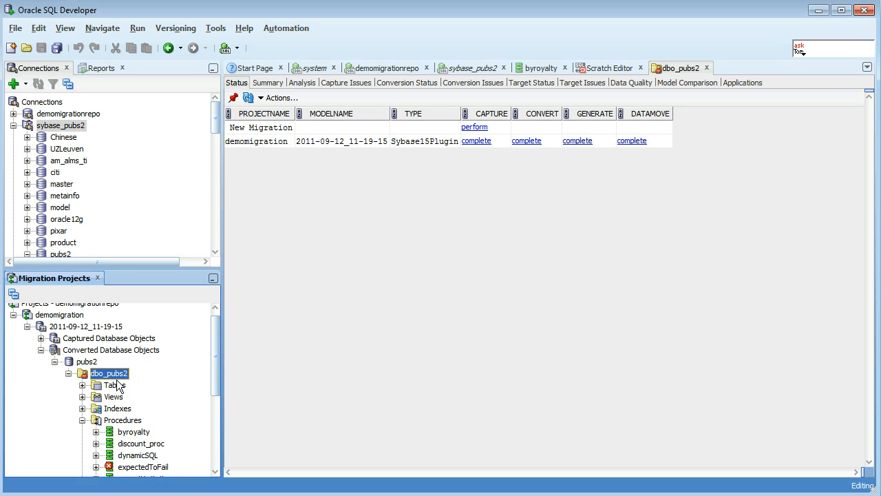
{"action": "left_click", "coordinate": [48, 105]}
{"action": "right_click", "coordinate": [48, 104]}
{"action": "left_click", "coordinate": [75, 111]}
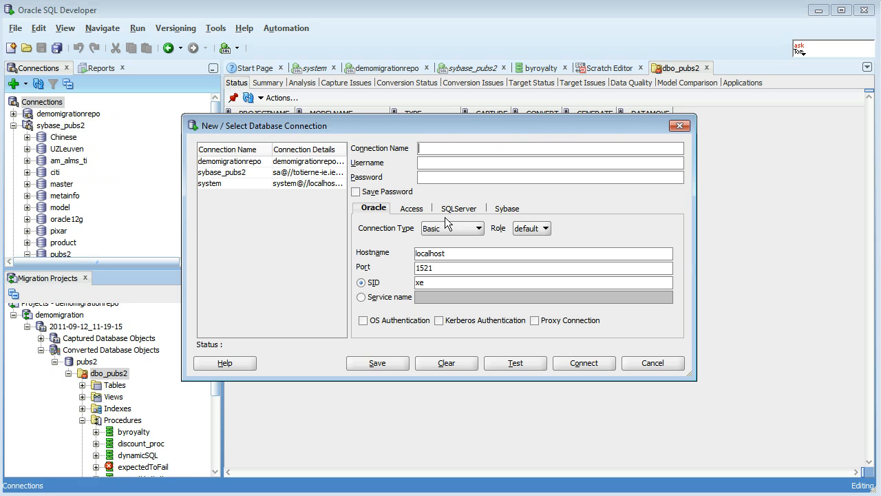
{"action": "type", "text": "dbo_pubs2"}
- Reuse the connection name as the username, fill in the password and have it saved, test the connection and connect
{"action": "left_click_drag", "start_coordinate": [471, 146], "coordinate": [411, 151]}
{"action": "key", "text": "ctrl+c"}
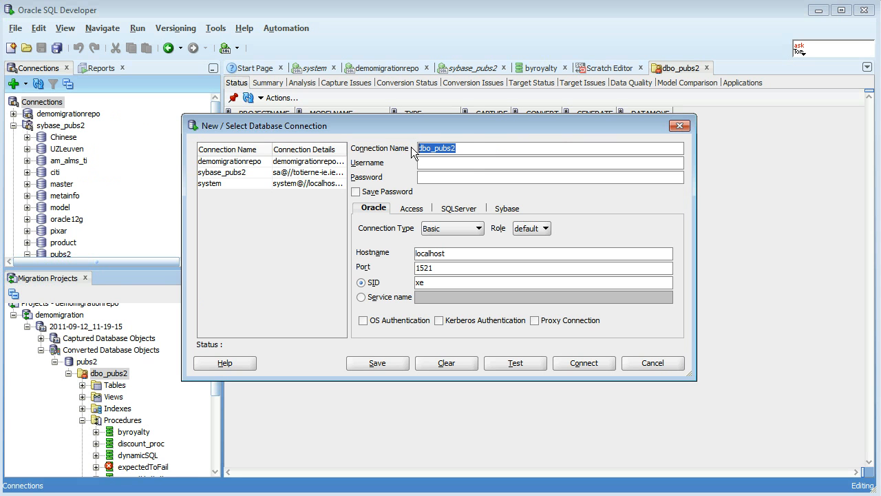
{"action": "left_click", "coordinate": [437, 162]}
{"action": "key", "text": "ctrl+v"}
{"action": "left_click", "coordinate": [434, 177]}
{"action": "key", "text": "ctrl+v"}
{"action": "left_click", "coordinate": [394, 193]}
{"action": "left_click", "coordinate": [523, 362]}
{"action": "left_click", "coordinate": [583, 363]}
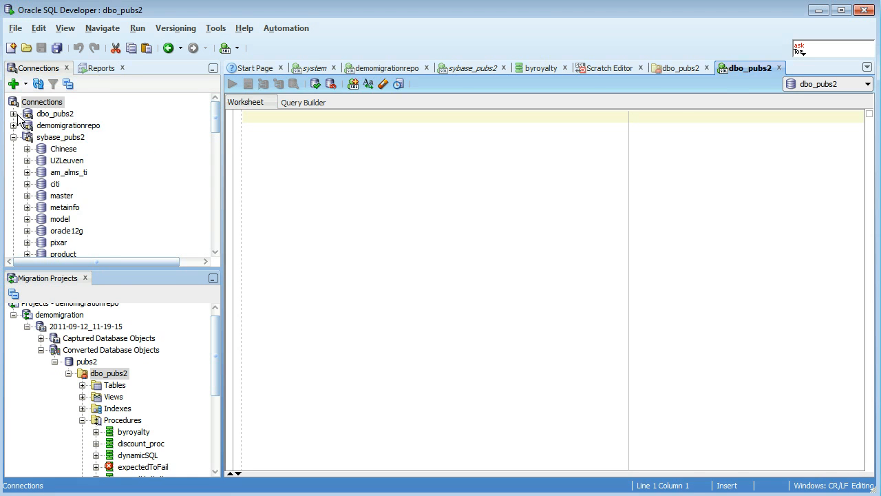
- Open the migrated AUTHORS table under the dbo_pubs2 connection and view its data
{"action": "left_click", "coordinate": [13, 114]}
{"action": "left_click", "coordinate": [26, 125]}
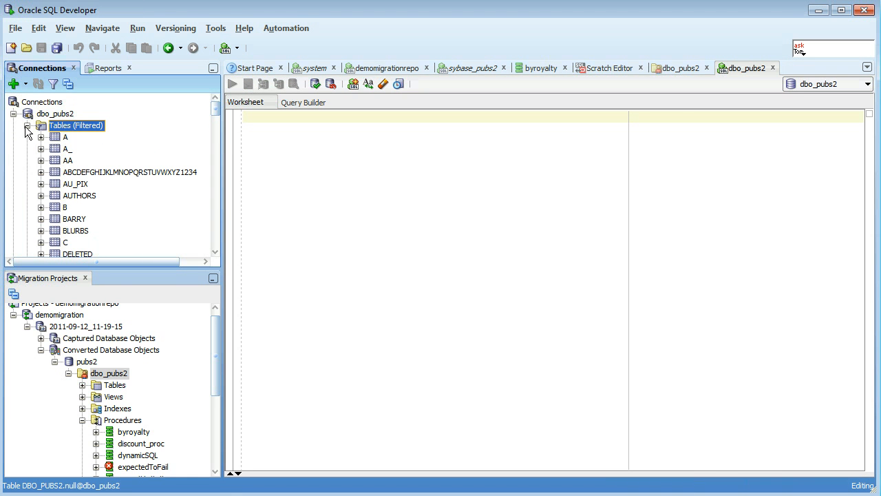
{"action": "double_click", "coordinate": [90, 197]}
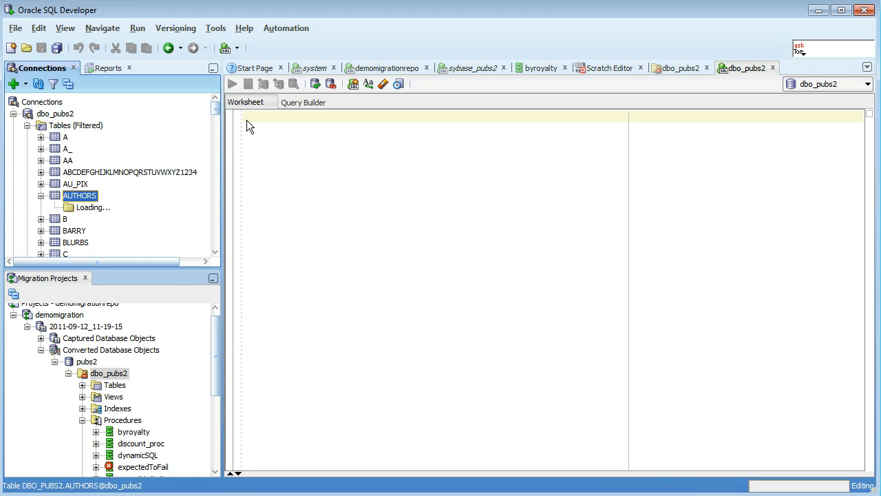
{"action": "left_click", "coordinate": [267, 83]}
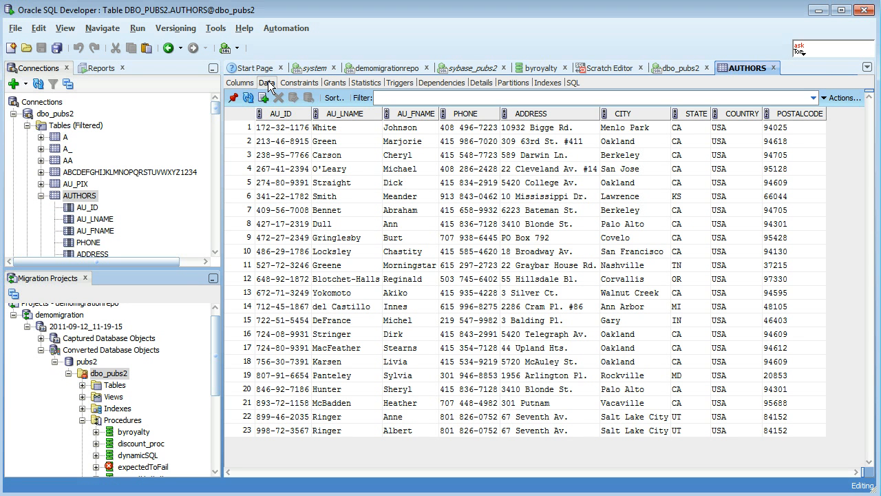
- Show the Target Status report for the Converted Database Objects and enlarge its details area
{"action": "scroll", "coordinate": [212, 351], "scroll_direction": "up", "scroll_amount": 1}
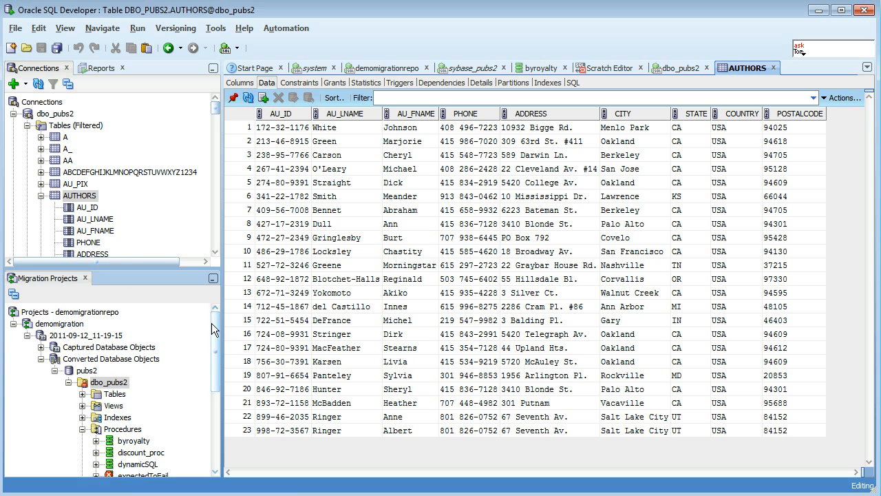
{"action": "left_click", "coordinate": [88, 360]}
{"action": "double_click", "coordinate": [87, 359]}
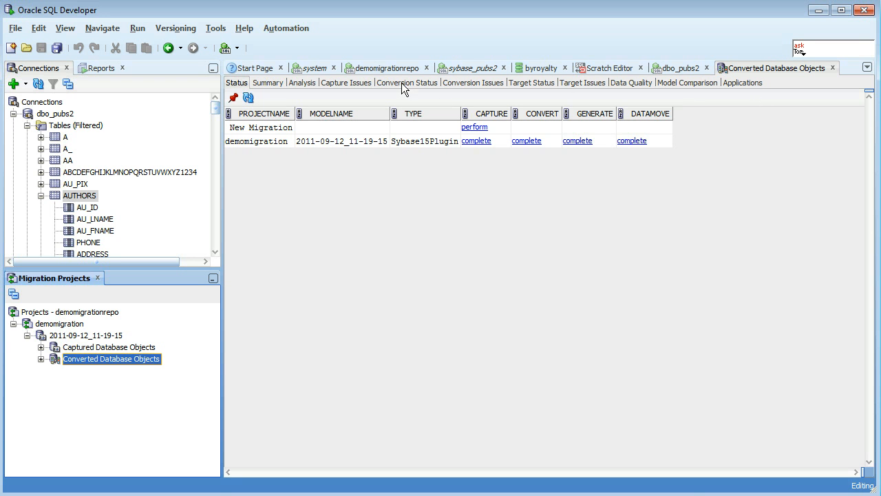
{"action": "left_click", "coordinate": [528, 82]}
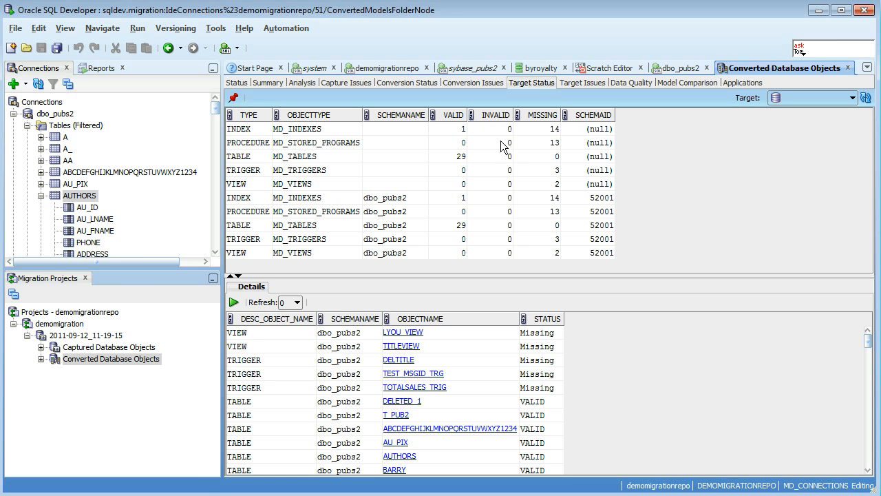
{"action": "left_click_drag", "start_coordinate": [672, 275], "coordinate": [671, 172]}
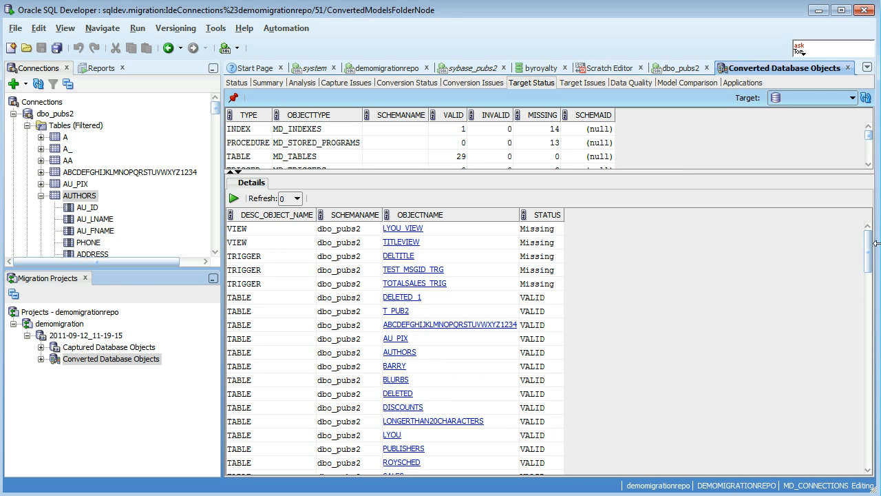